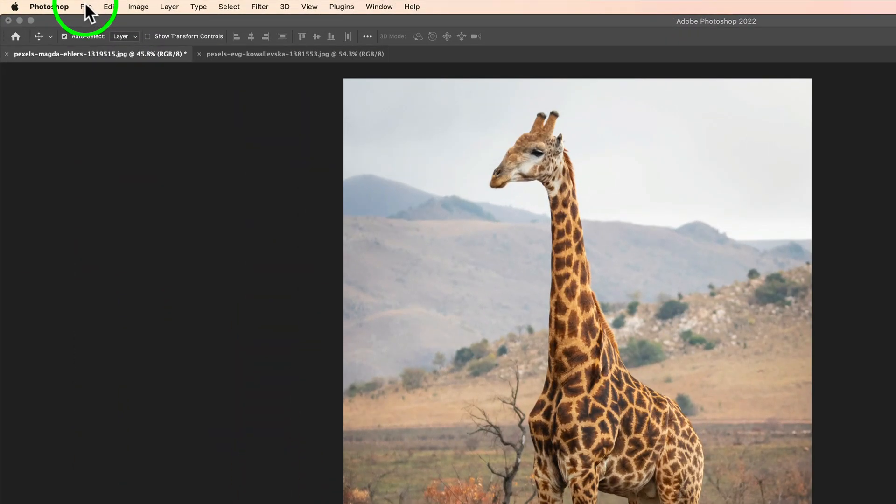
left_click(85, 7)
mouse_move(102, 247)
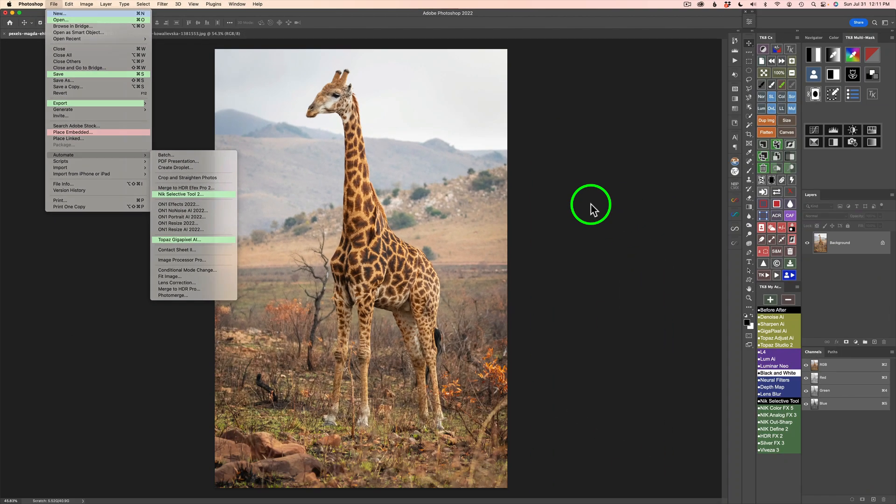
left_click(589, 210)
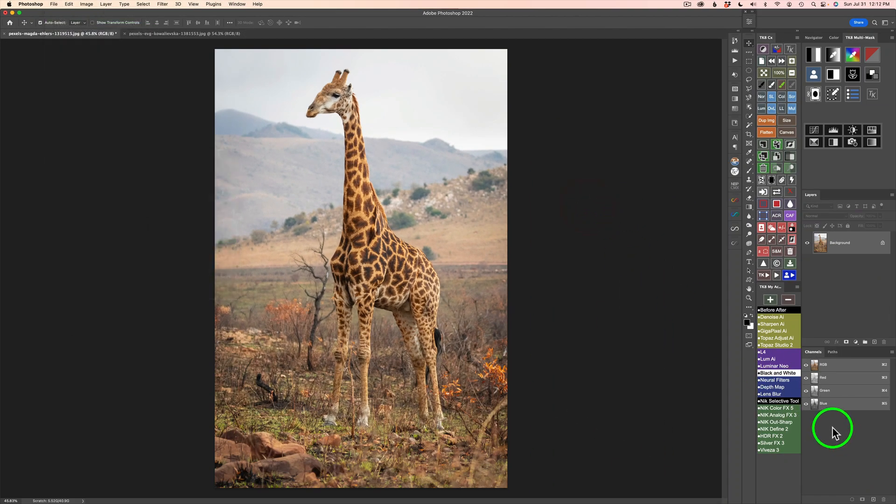
Step: Launch the Nik Selective Tool and open the giraffe photo in Color Efex Pro 5 with the Pro Contrast filter
left_click(779, 401)
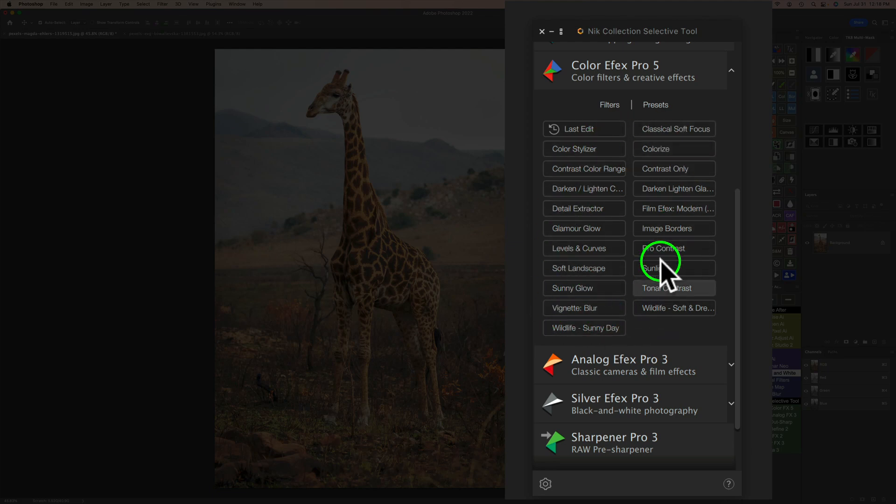
left_click(663, 105)
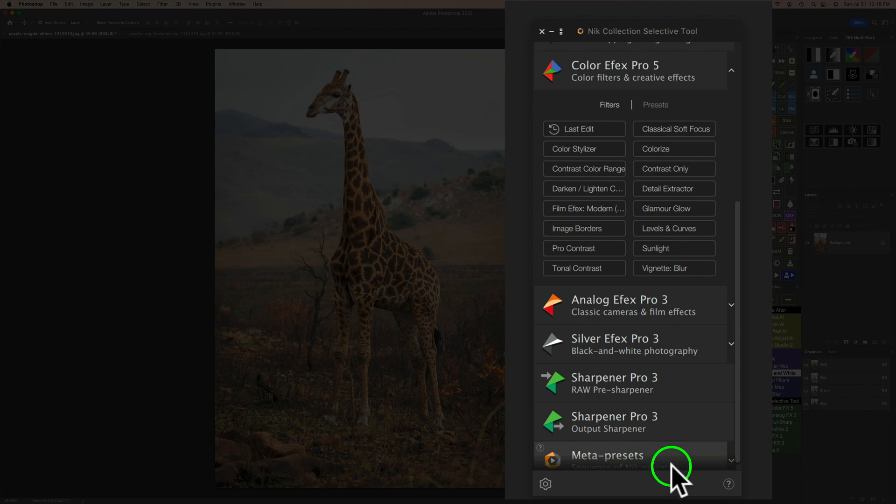
scroll(731, 446, "down", 1)
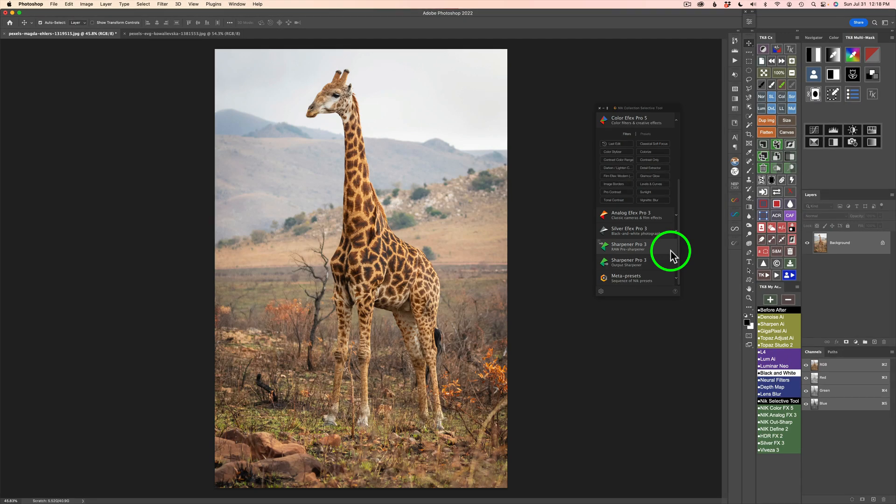
left_click_drag(679, 235, 680, 207)
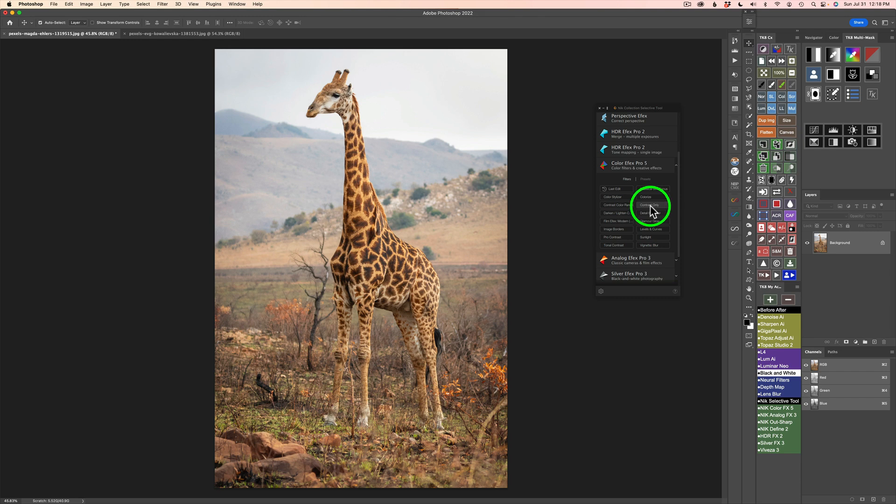
left_click(617, 236)
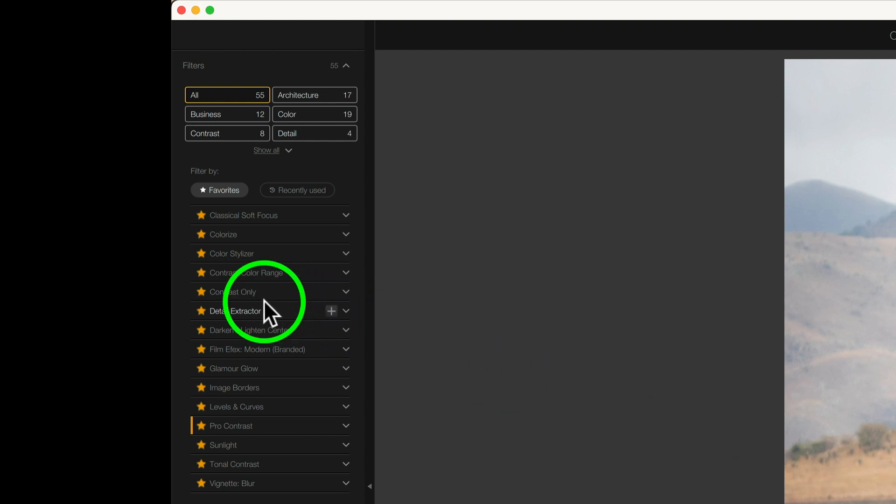
Step: Add the Contrast Only filter to the filter stack and set its Contrast Only value to 0%
left_click(332, 291)
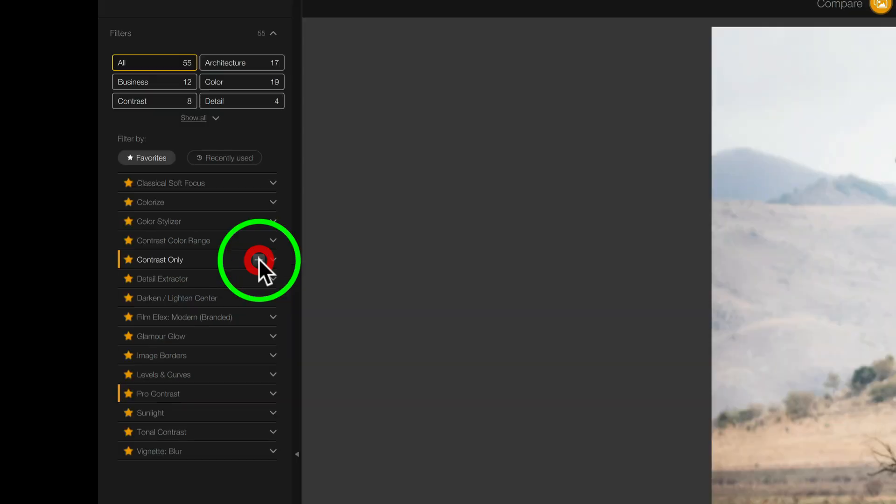
scroll(772, 281, "down", 3)
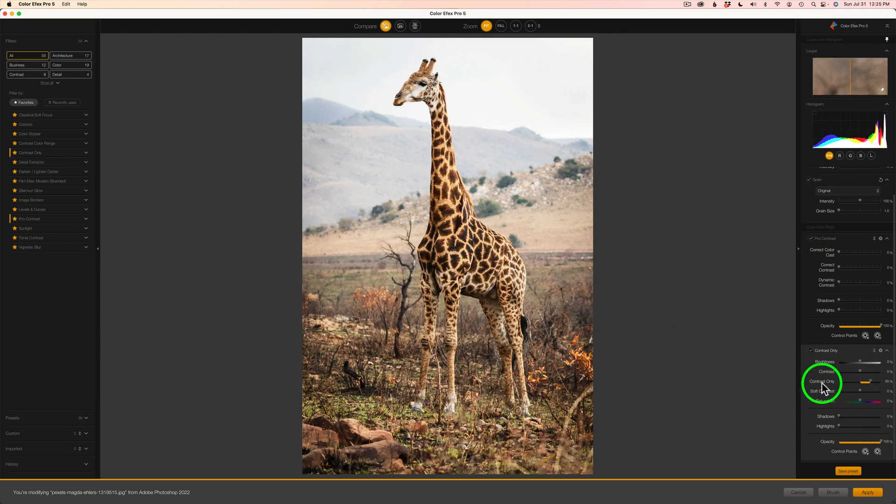
left_click(887, 381)
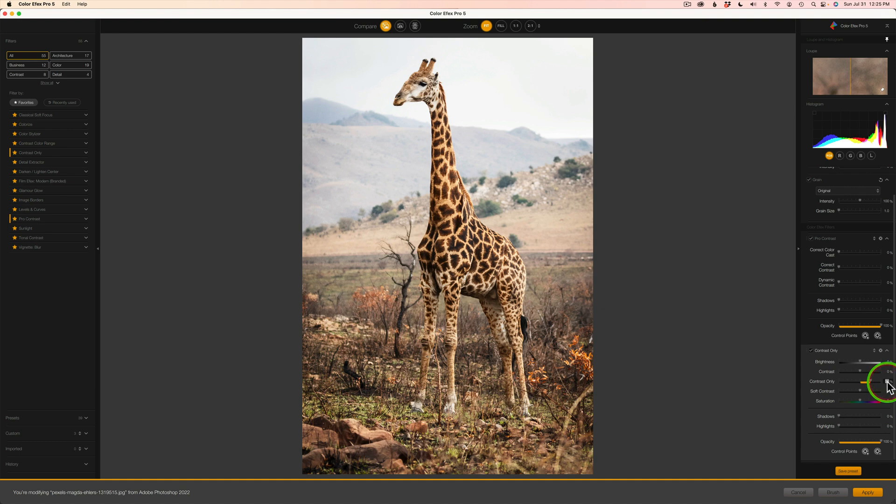
type("0")
key("Return")
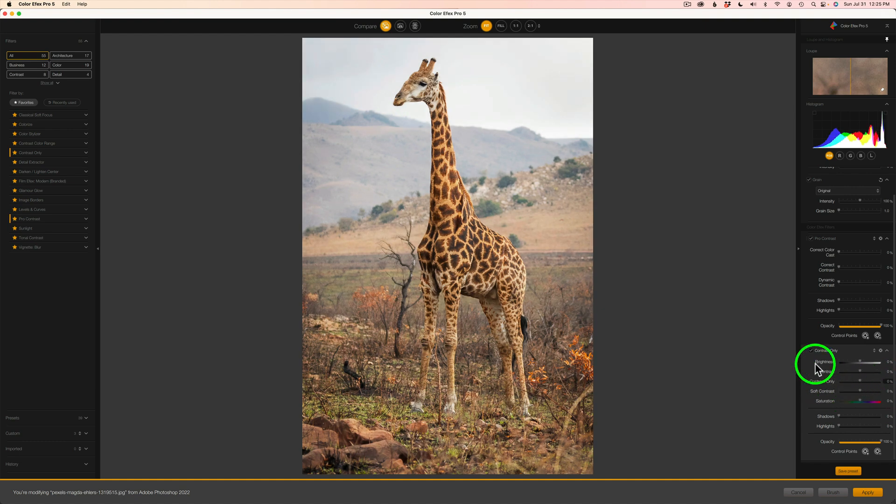
left_click(811, 351)
left_click(811, 351)
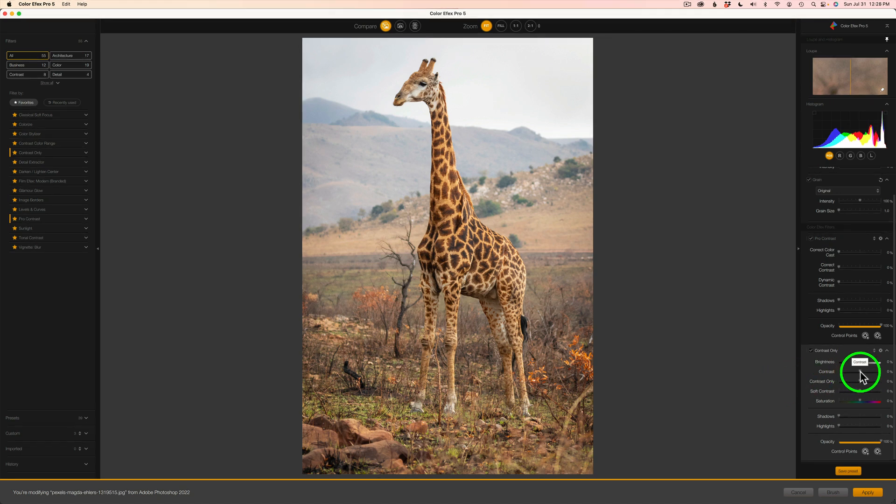
Step: Set the Contrast Only filter's Contrast, Highlights and Shadows to 100% each, using the clipping overlays to check the recovery
left_click_drag(861, 376, 882, 371)
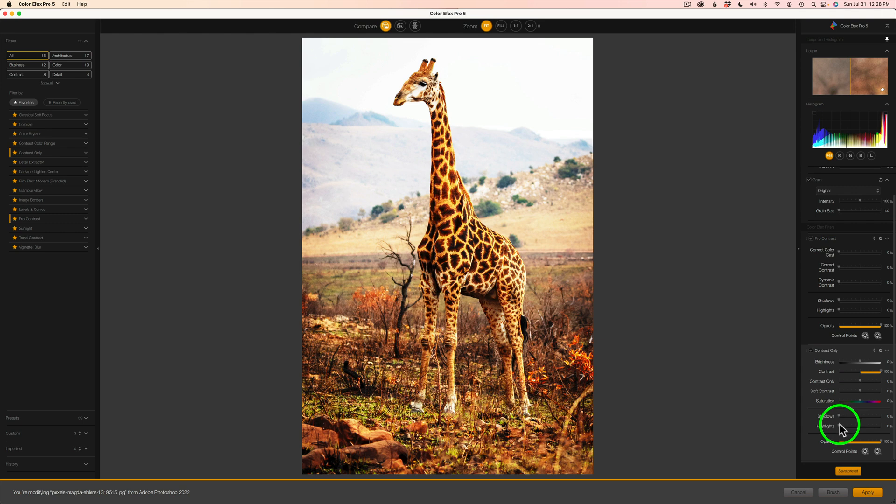
left_click(885, 113)
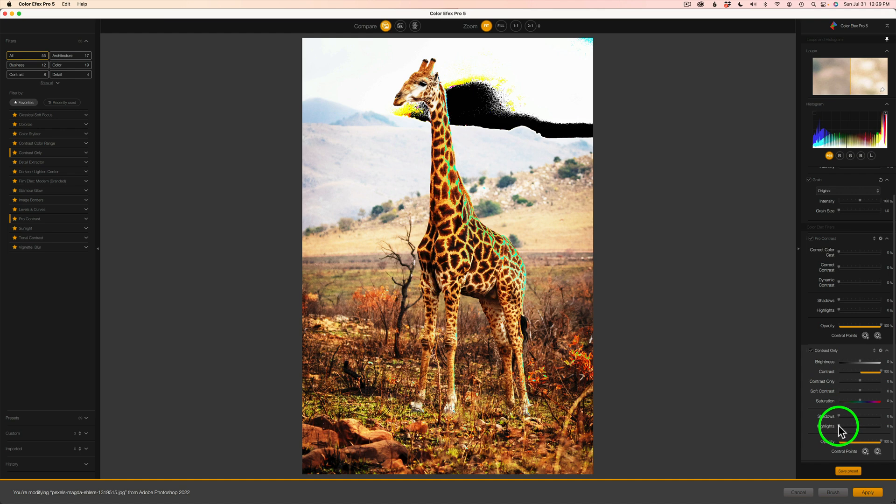
left_click_drag(839, 425, 881, 427)
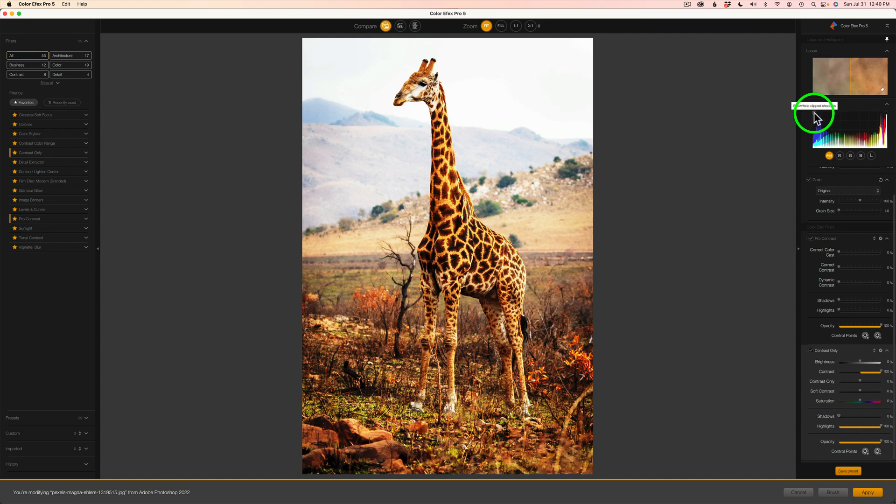
left_click(814, 113)
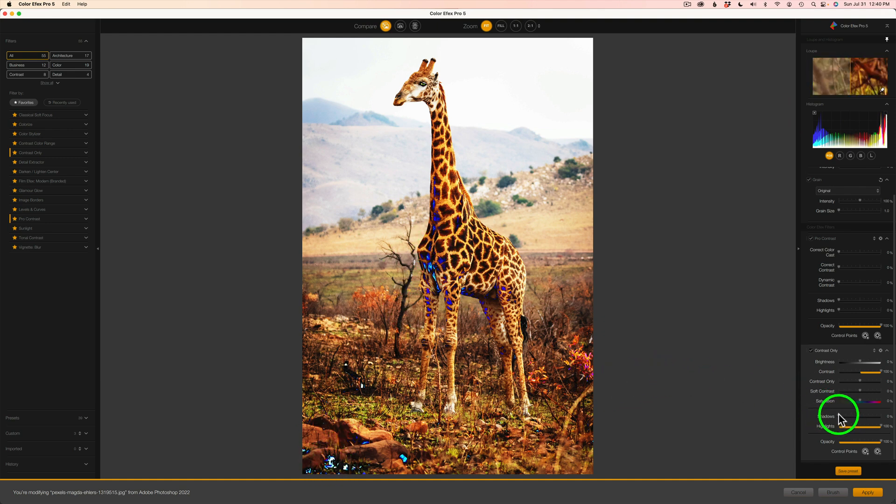
left_click_drag(839, 416, 894, 416)
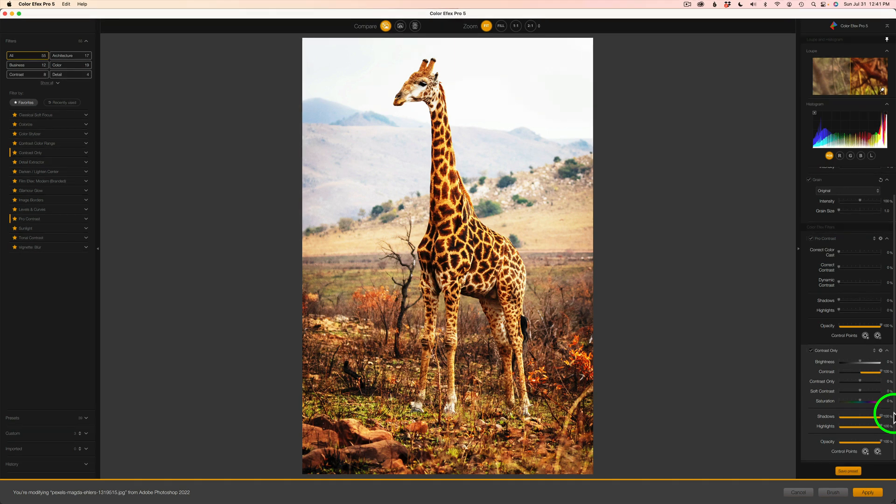
Step: Disable the Contrast Only filter and set Pro Contrast's Correct Color Cast to 30%
left_click(812, 350)
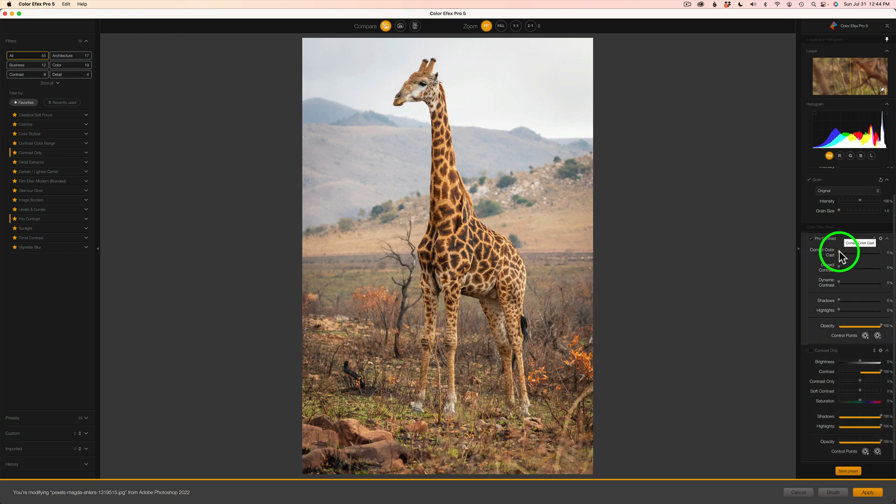
mouse_move(841, 251)
left_mouse_down()
mouse_move(889, 258)
mouse_move(853, 257)
left_mouse_up()
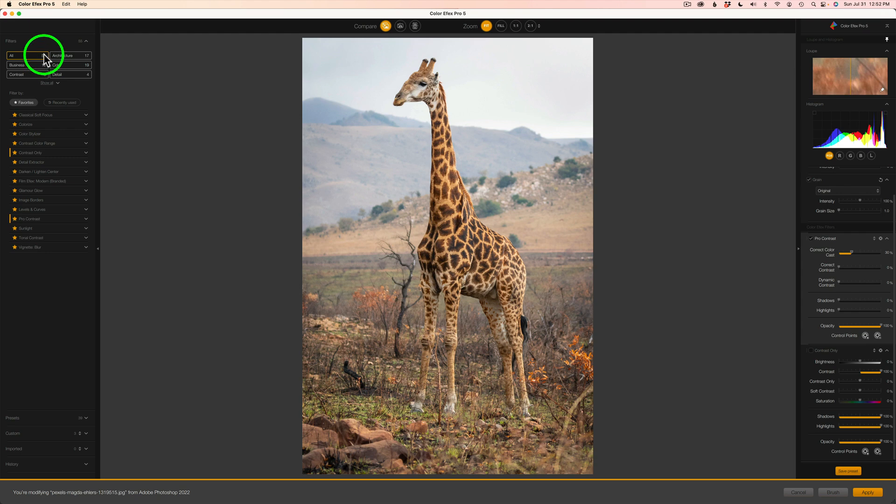
Step: Review the guide's descriptions of the Pro Contrast and Contrast Only controls in Notability
left_click(83, 5)
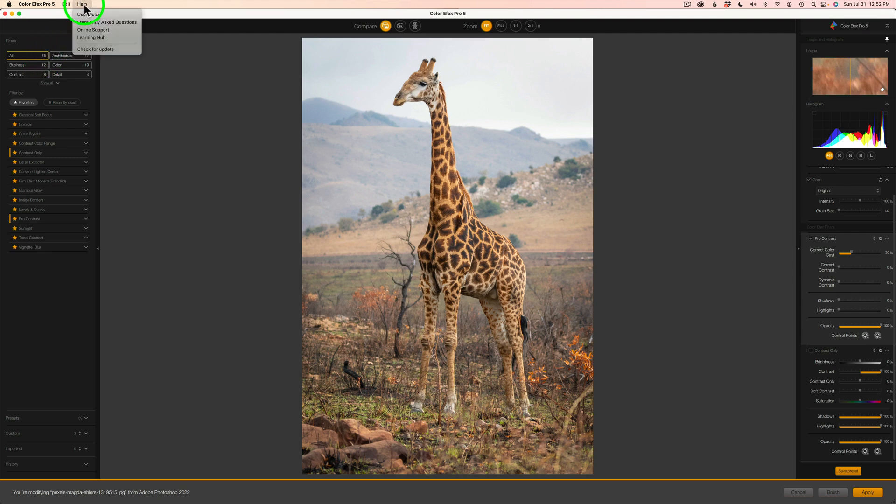
left_click(194, 123)
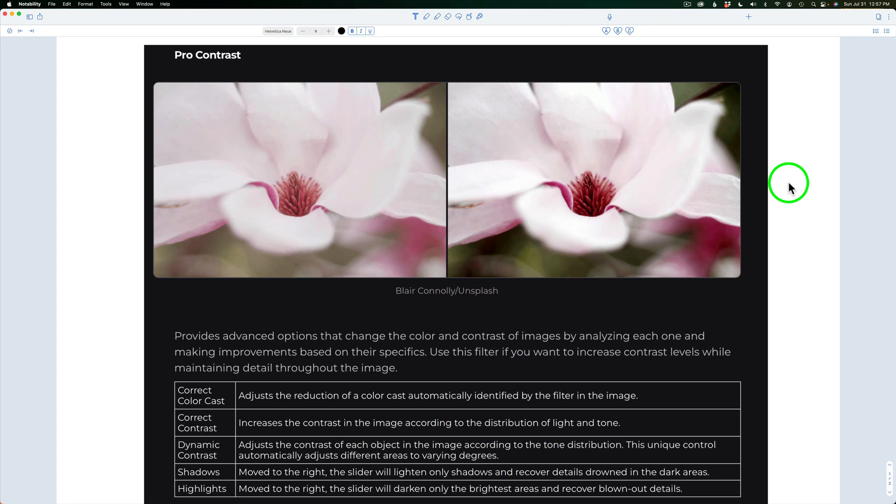
scroll(643, 262, "down", 2)
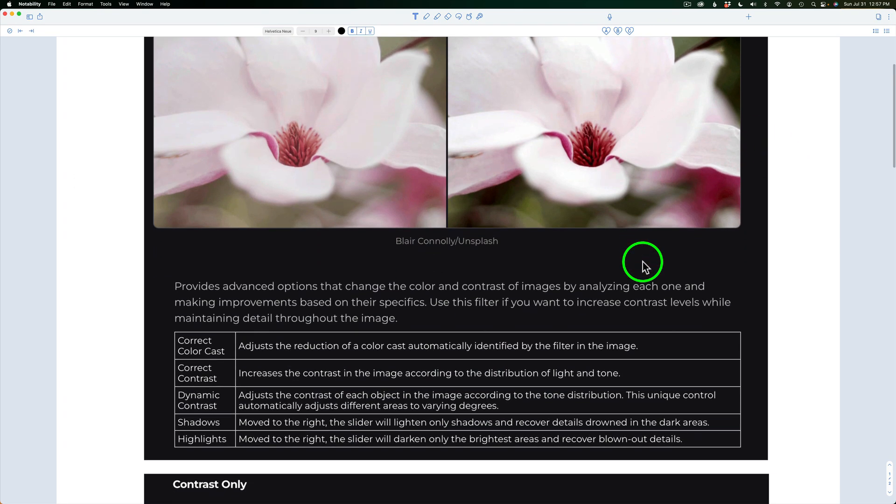
scroll(643, 261, "down", 3)
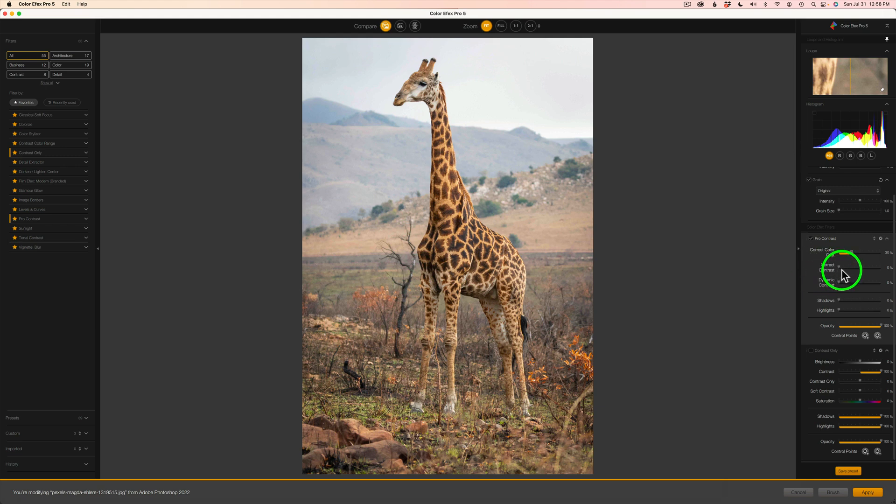
Step: Set Pro Contrast's Correct Contrast to 100% in Color Efex Pro 5
left_click_drag(839, 267, 871, 270)
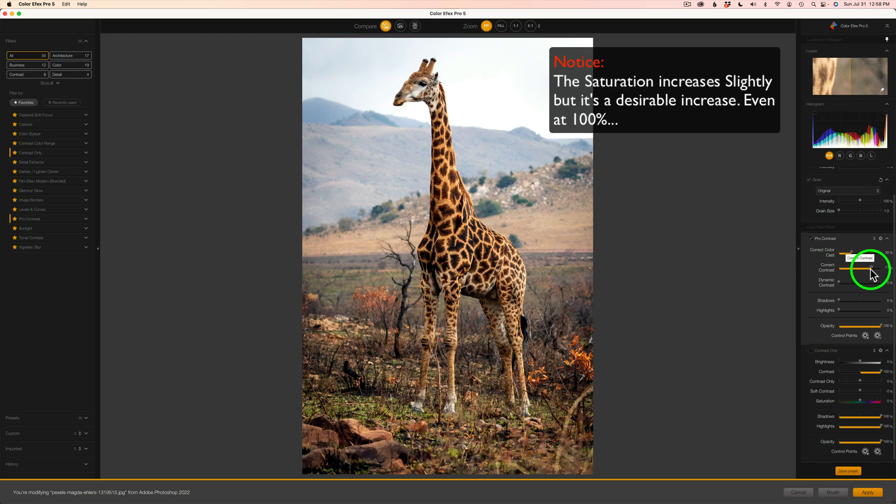
left_click_drag(870, 270, 882, 272)
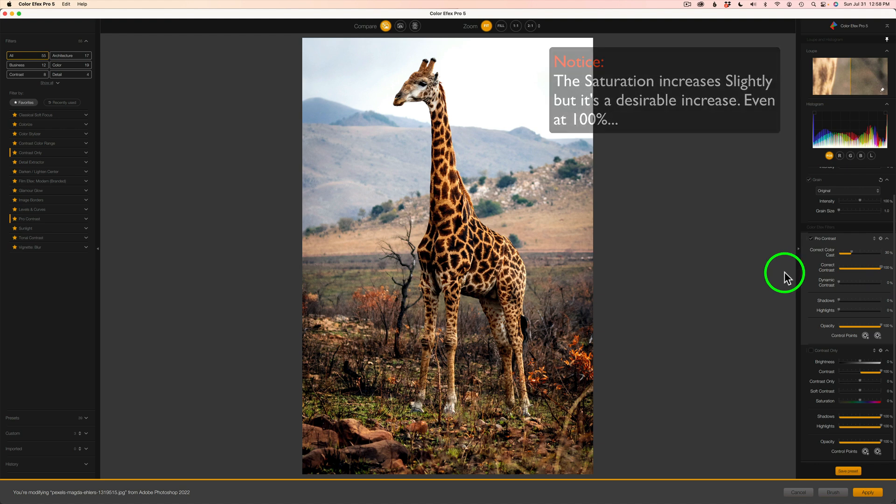
Step: Compare the Pro Contrast and Contrast Only effects by toggling each filter, leaving only Pro Contrast enabled
left_click(811, 239)
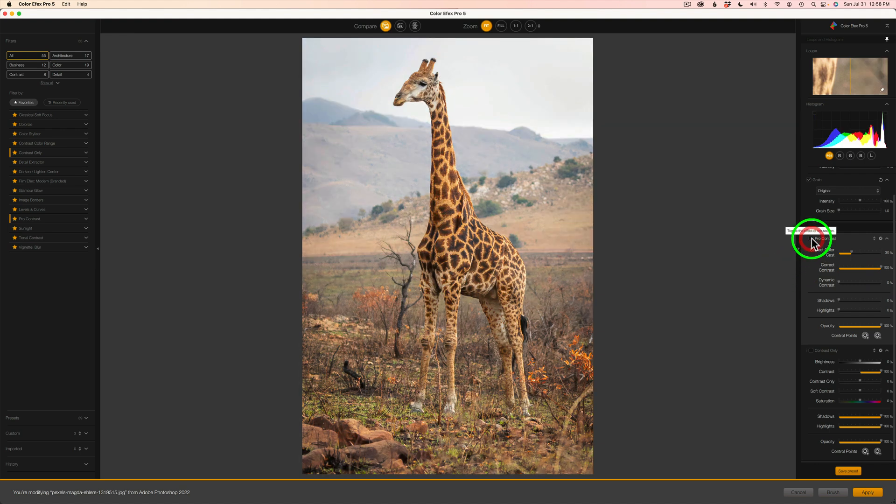
left_click(811, 351)
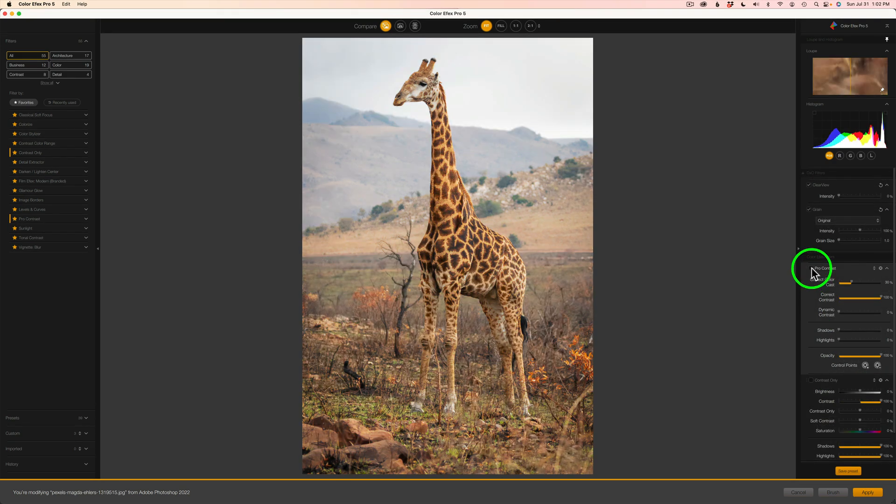
left_click(810, 268)
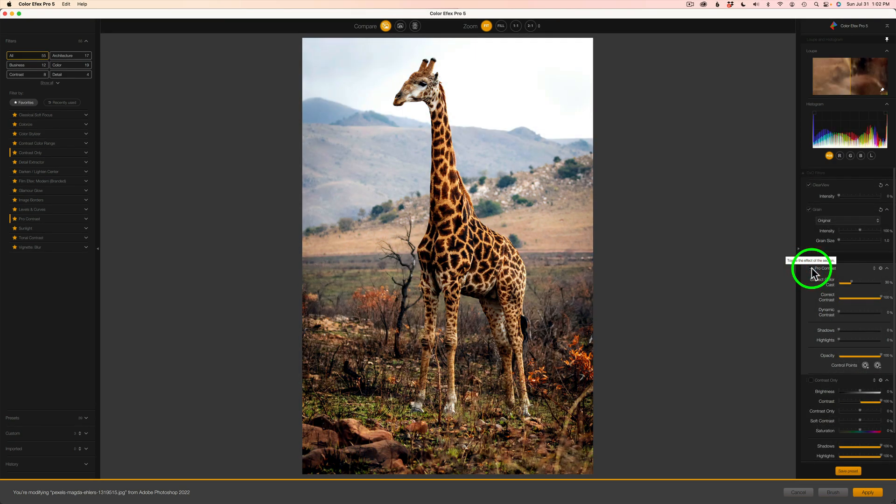
left_click(811, 268)
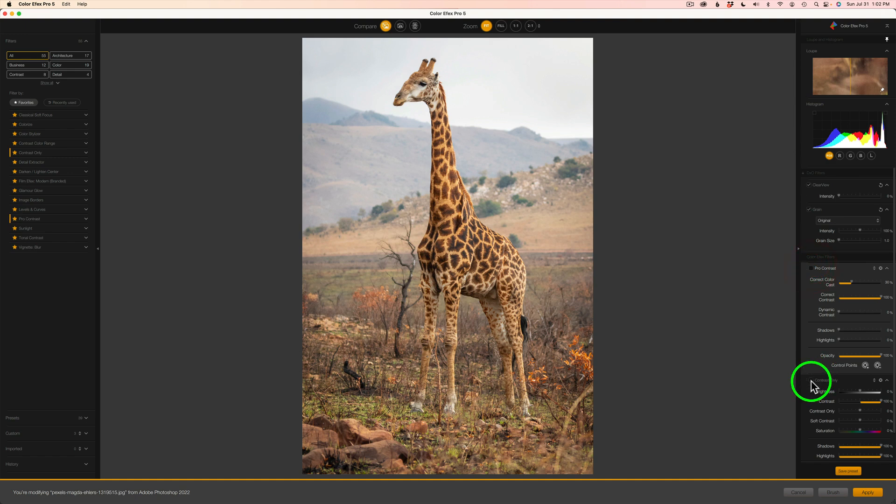
left_click(811, 380)
left_click(811, 381)
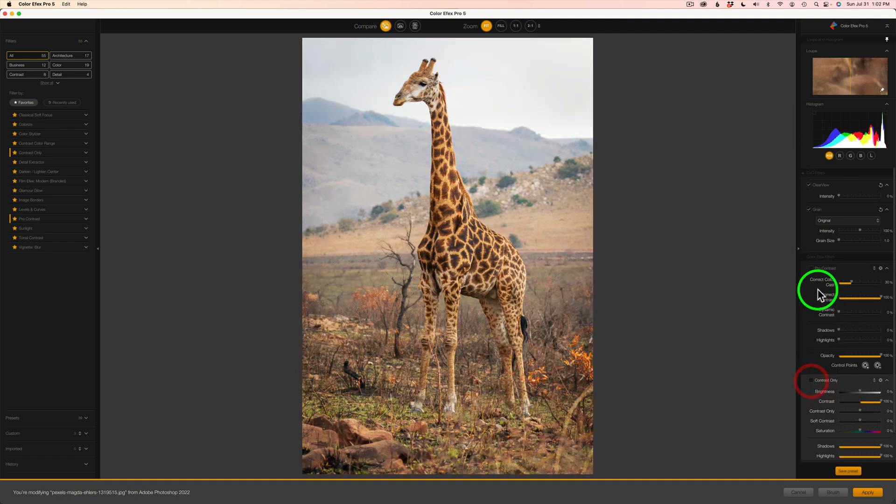
left_click(811, 268)
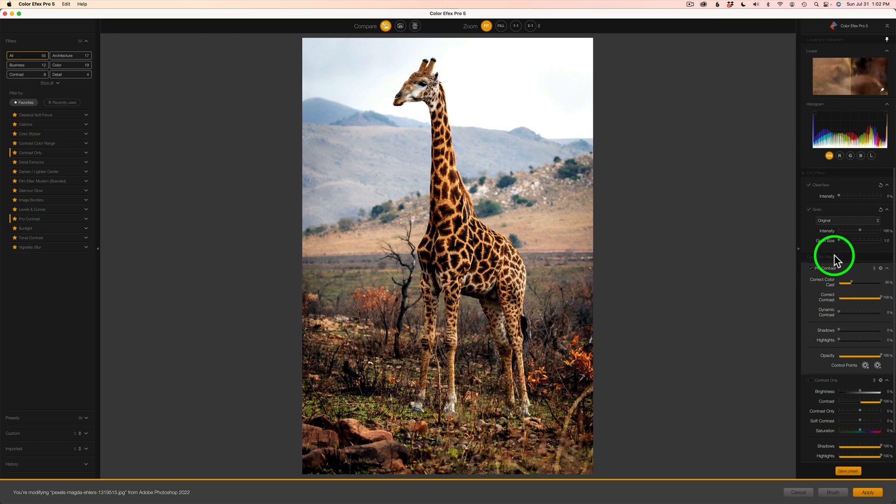
Step: Display highlight and shadow clipping and recover detail in Pro Contrast with Highlights at about 35% and Shadows at about 90%
left_click(886, 114)
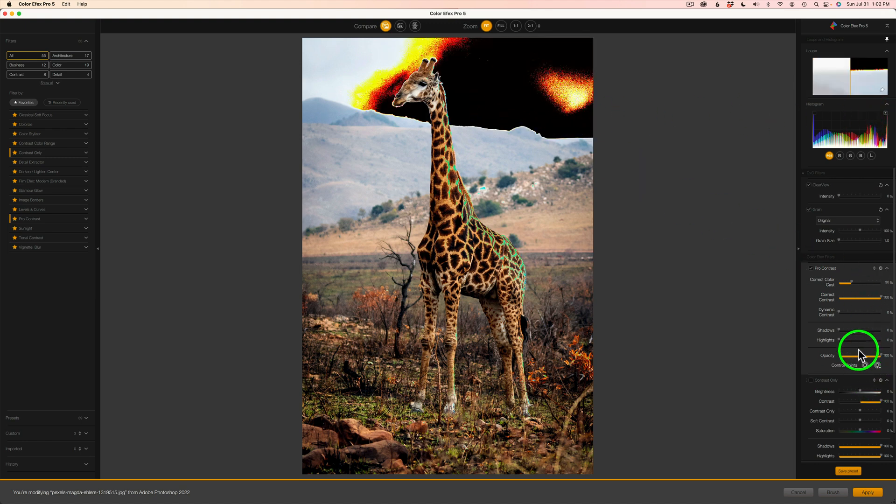
left_click_drag(840, 338, 856, 344)
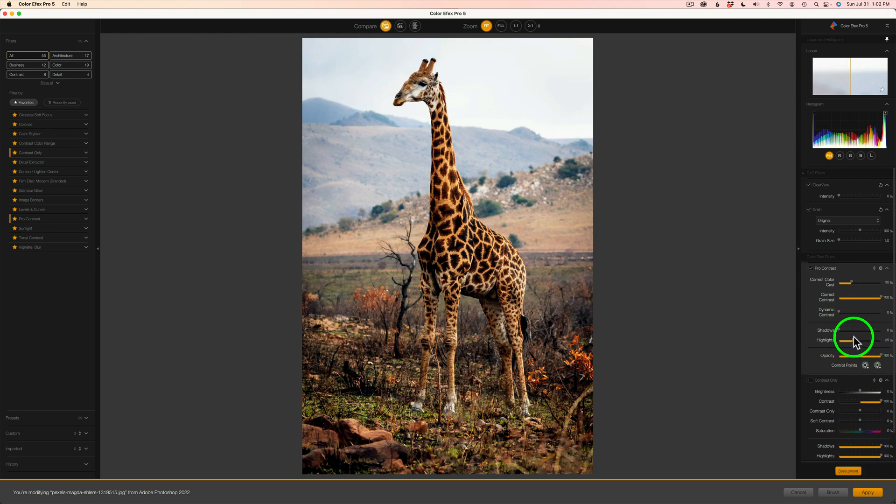
left_click(814, 114)
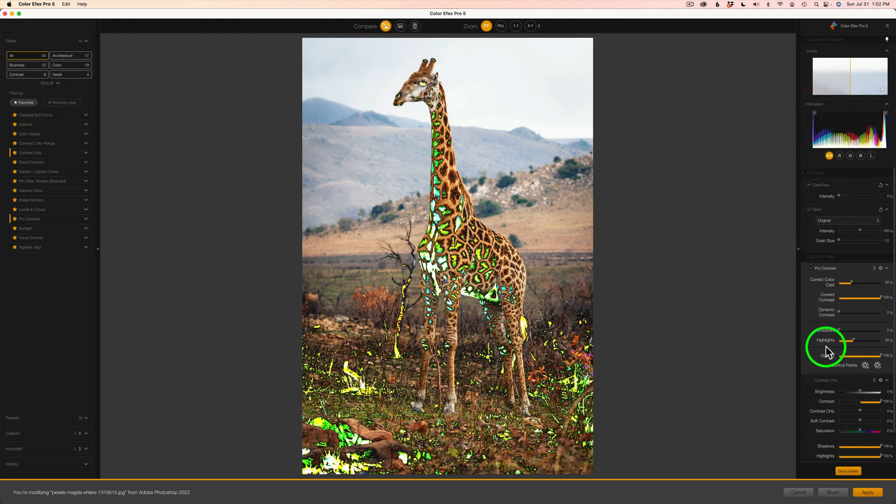
left_click_drag(839, 330, 877, 332)
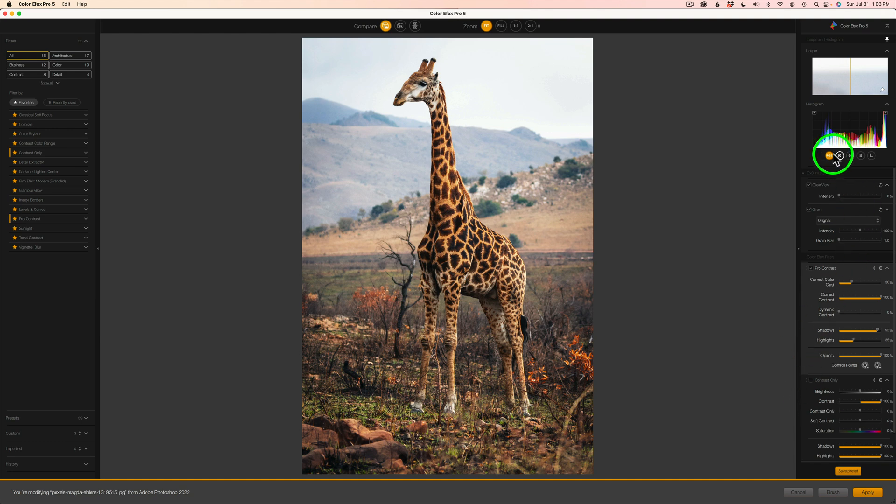
Step: Hide the shadow and highlight clipping warnings, then enable Contrast Only instead of Pro Contrast and set its Contrast to 61%
left_click(815, 113)
left_click(885, 113)
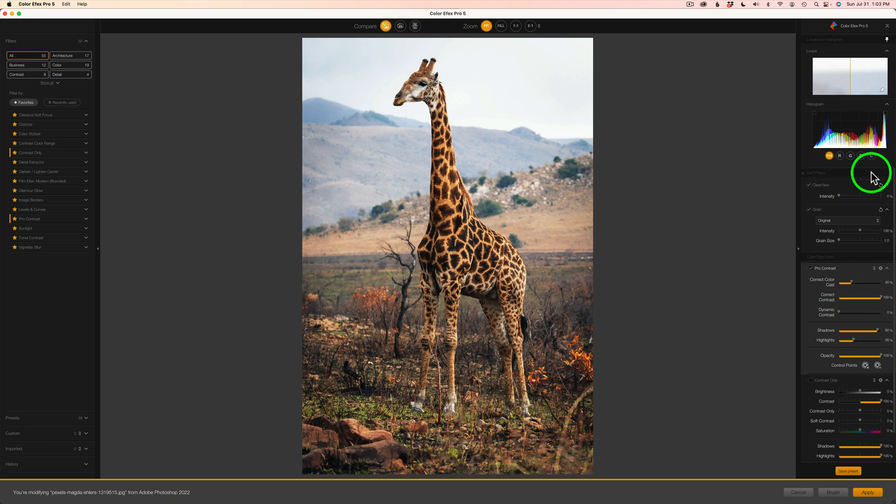
left_click(811, 268)
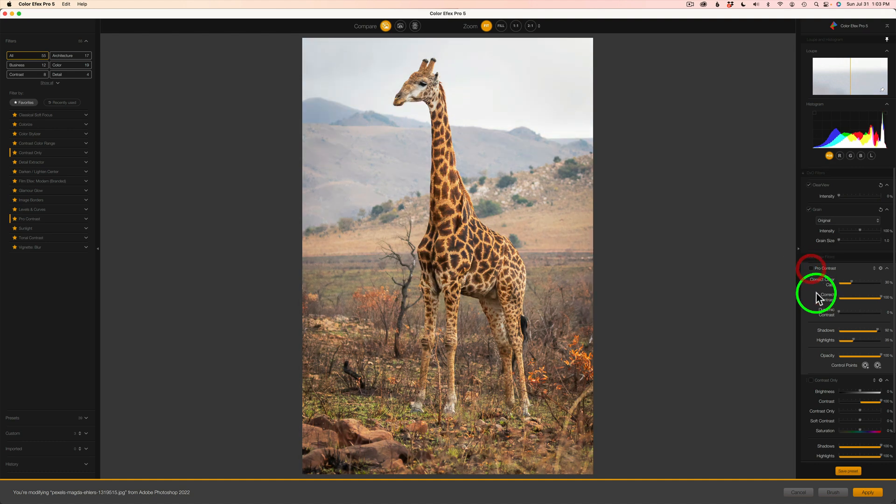
left_click(811, 380)
mouse_move(869, 409)
left_mouse_down()
mouse_move(883, 405)
mouse_move(861, 406)
mouse_move(876, 408)
left_mouse_up()
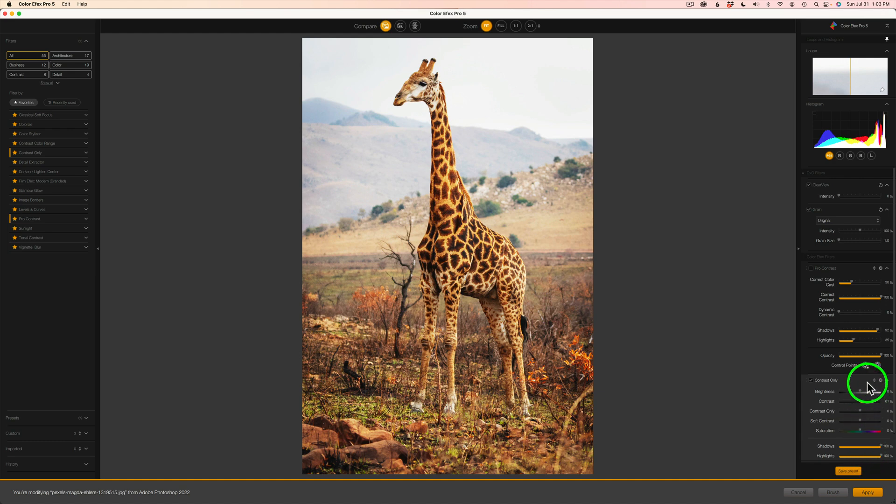
Step: Disable Contrast Only, re-enable Pro Contrast and set its Correct Contrast to 70%
left_click(811, 381)
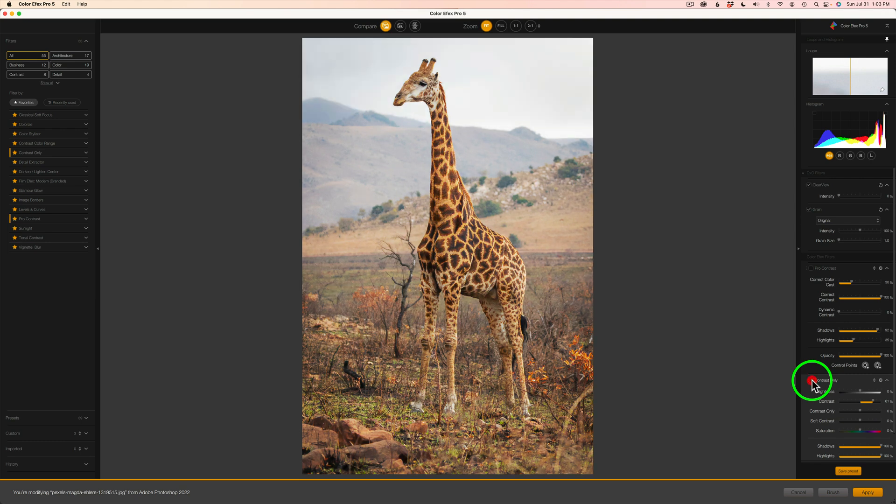
left_click(811, 269)
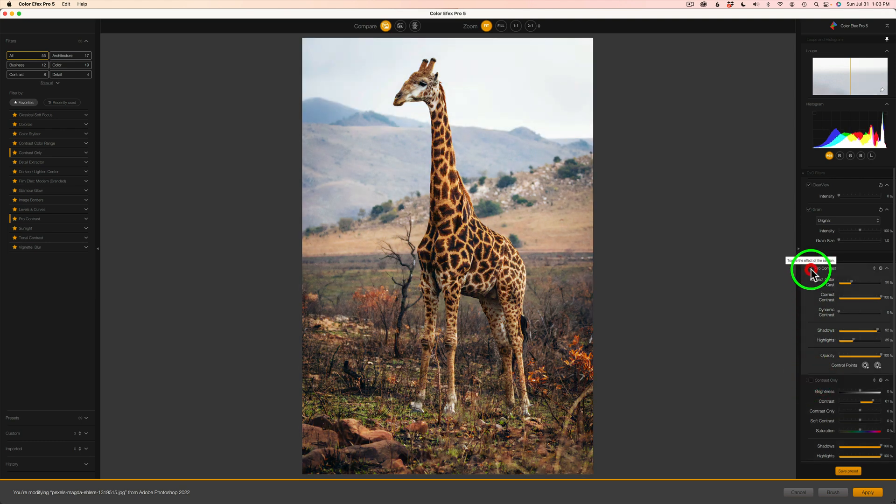
double_click(882, 298)
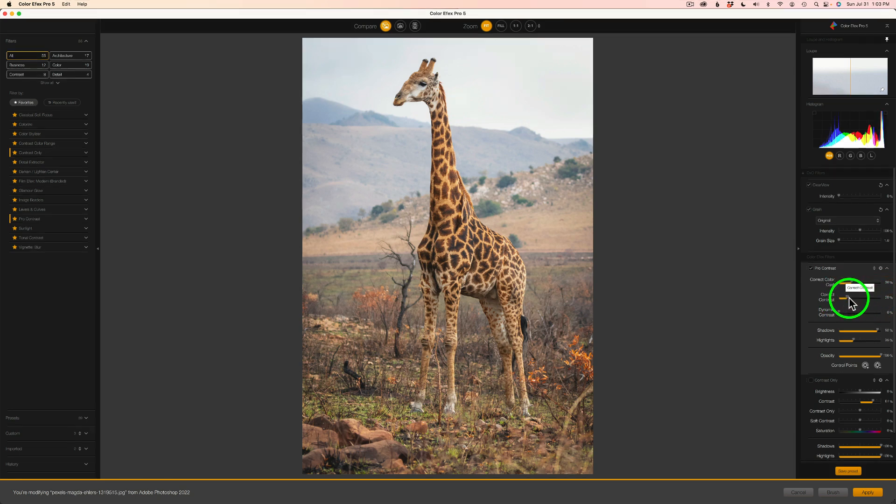
left_click_drag(849, 298, 850, 295)
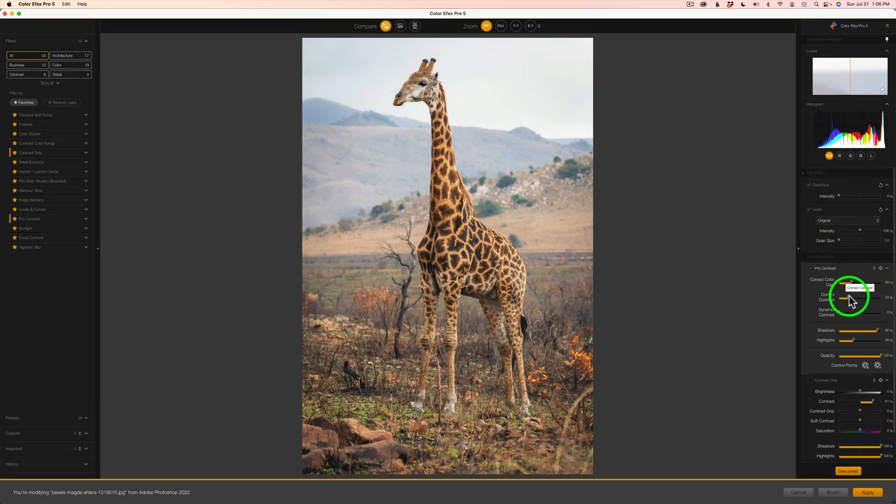
left_click_drag(849, 297, 868, 298)
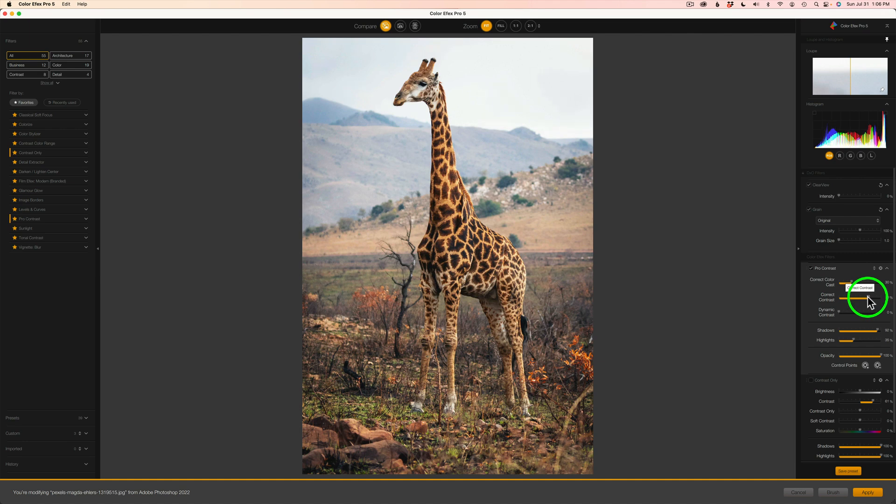
Step: Compare the giraffe photo with and without Pro Contrast by toggling the filter, leaving it disabled
left_click(812, 268)
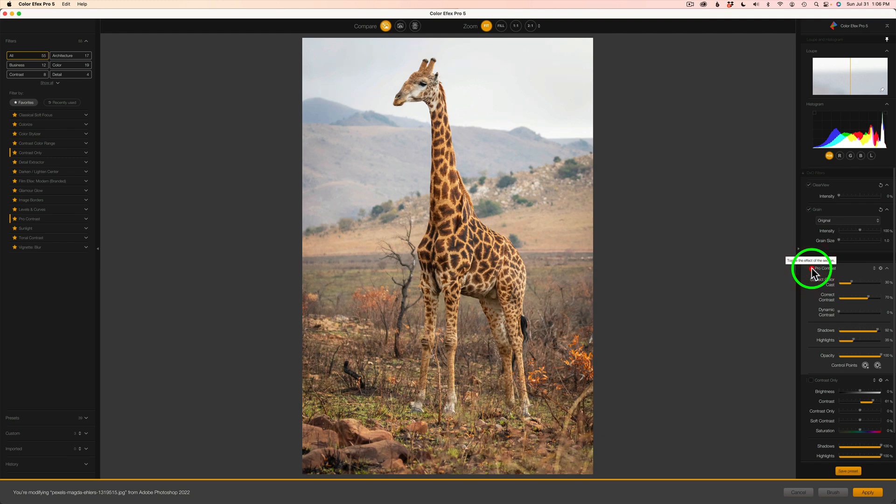
left_click(811, 268)
left_click(811, 268)
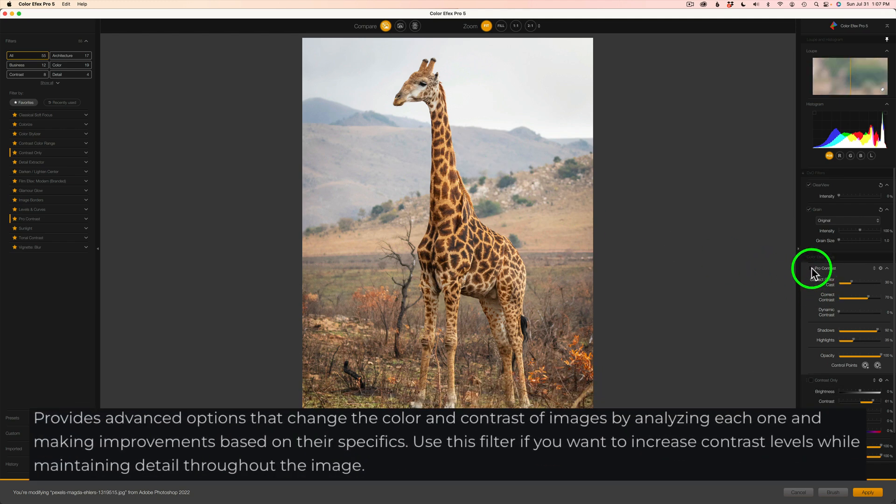
left_click(811, 267)
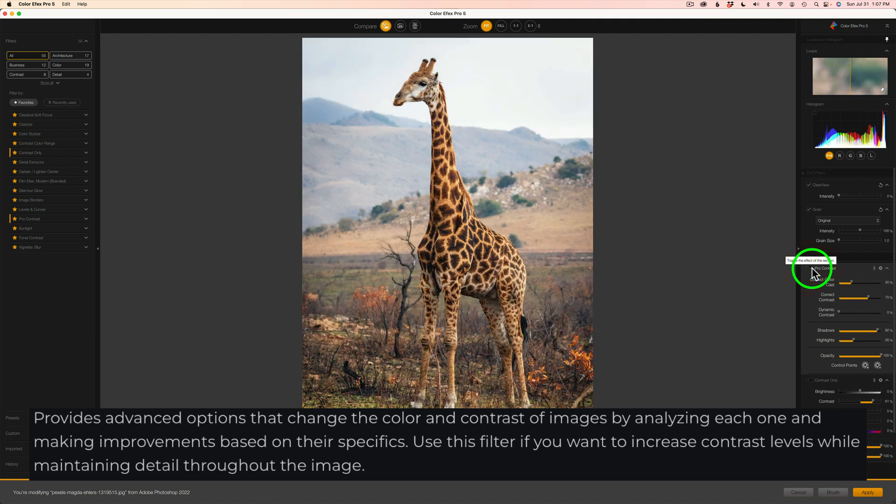
left_click(811, 268)
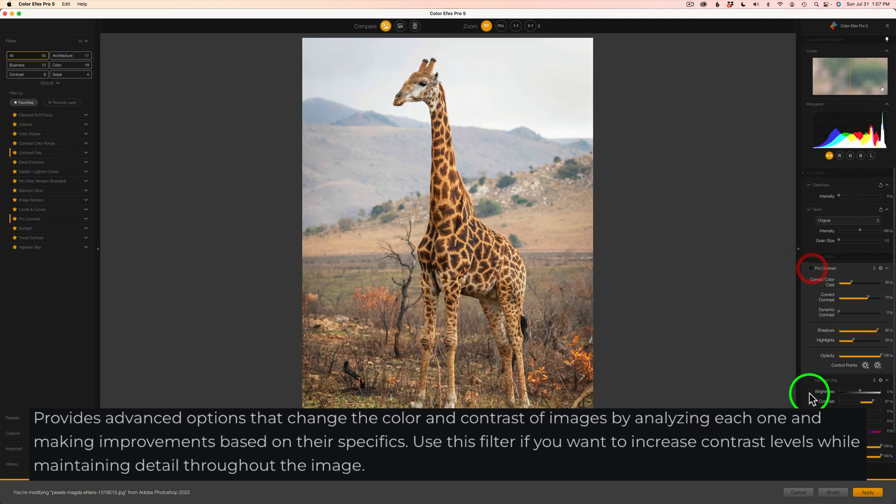
Step: Alternate between Contrast Only and Pro Contrast to compare their colour and contrast, leaving only Pro Contrast enabled
left_click(811, 381)
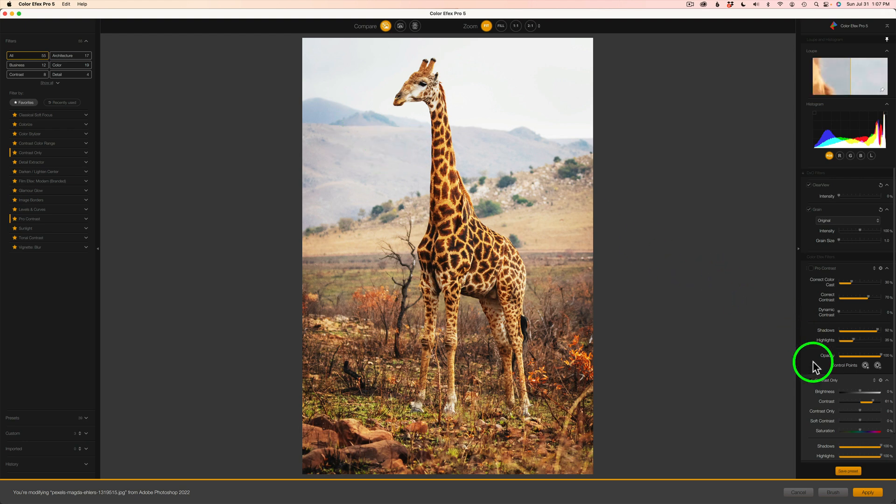
left_click(810, 379)
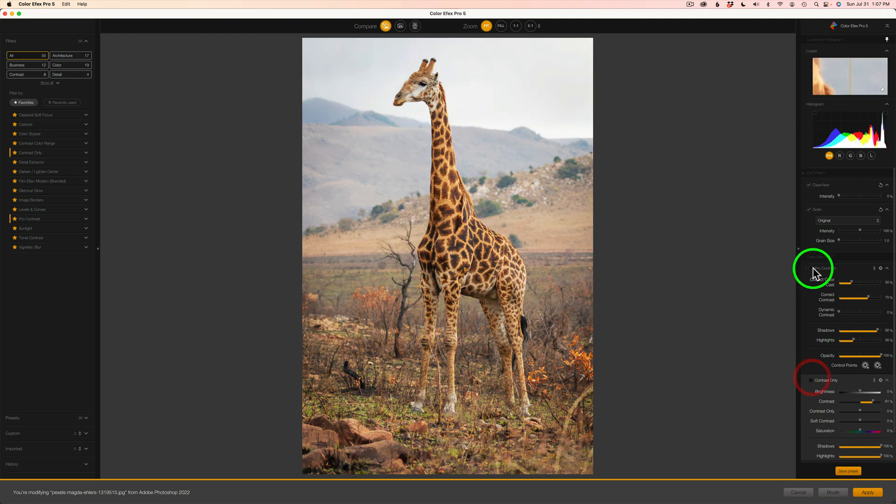
left_click(810, 268)
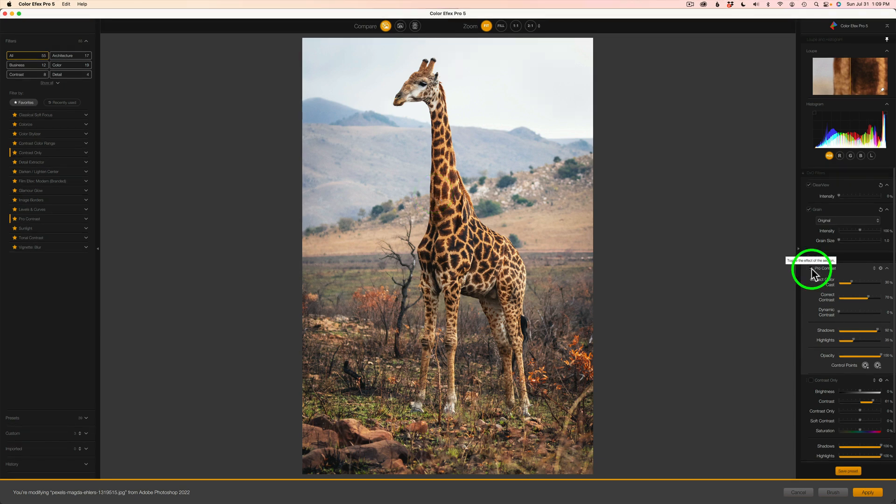
left_click(810, 269)
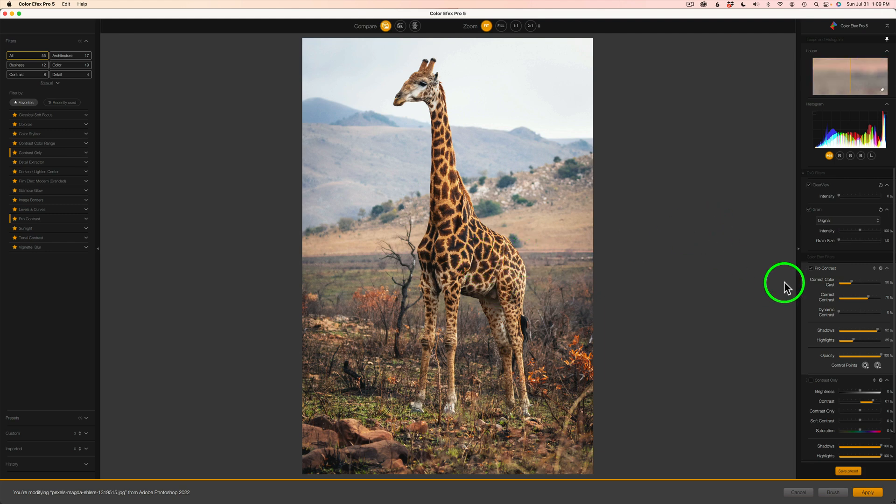
left_click(811, 268)
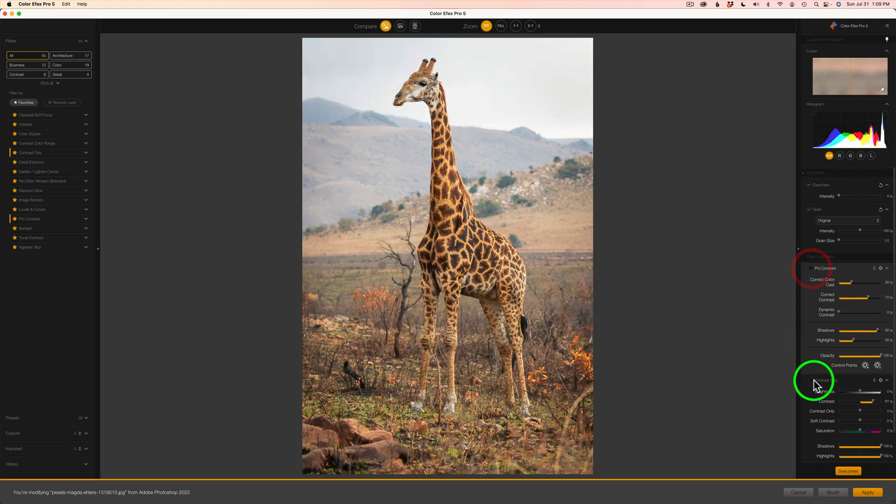
left_click(811, 381)
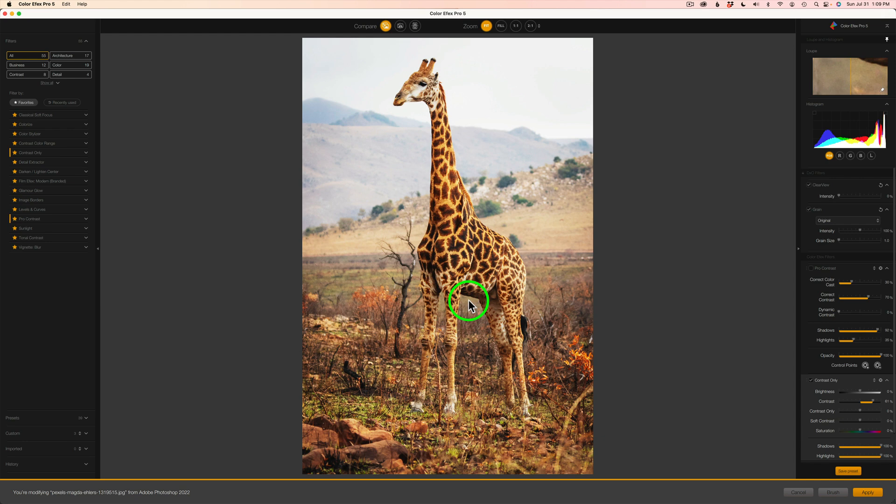
left_click(811, 380)
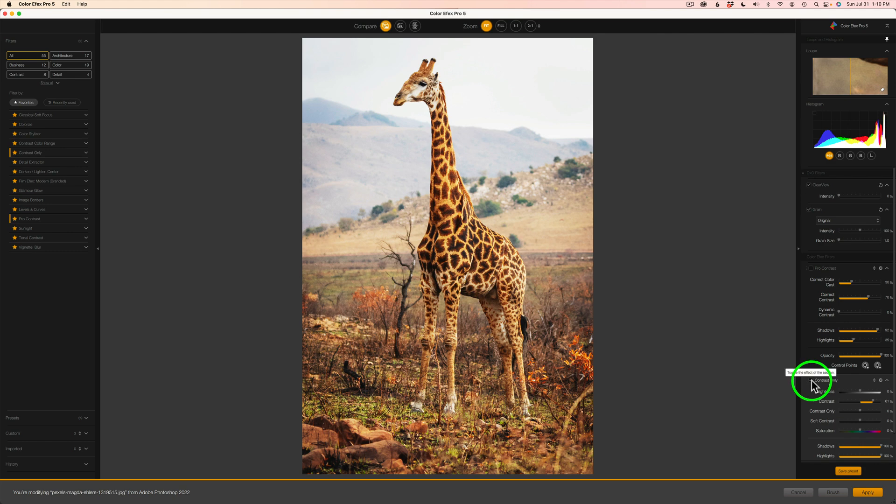
left_click(811, 380)
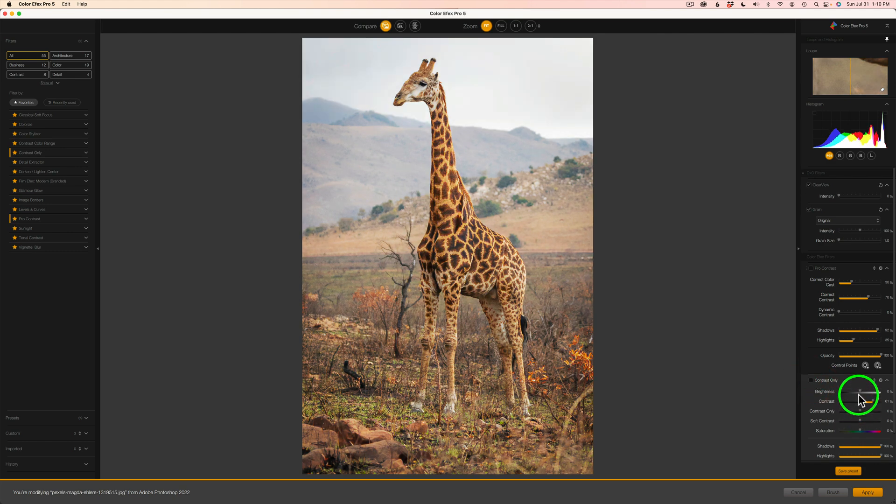
left_click(811, 269)
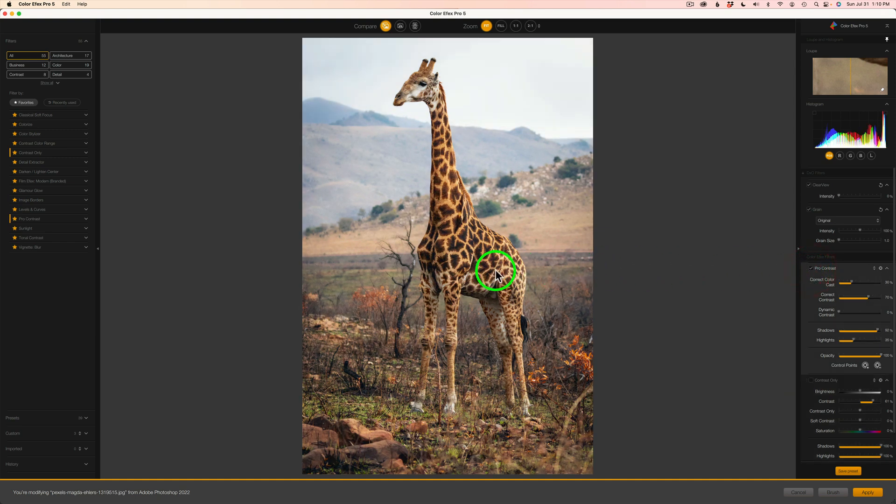
left_click(812, 270)
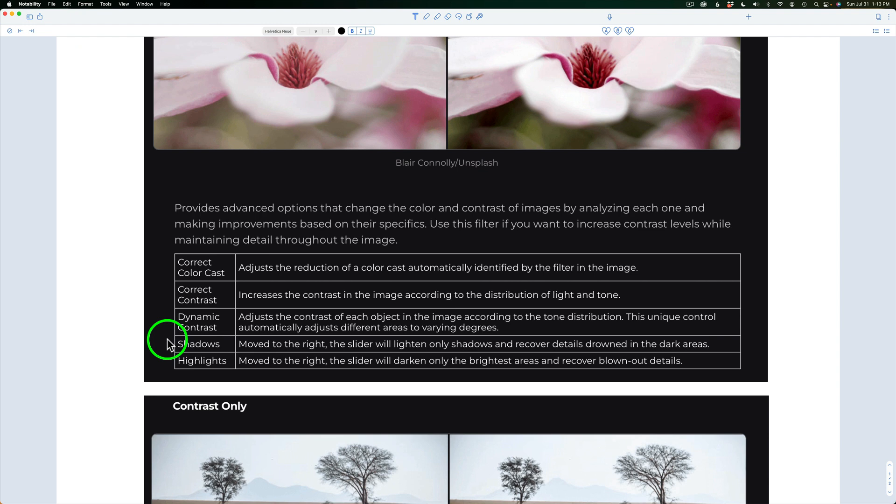
Step: Switch from Notability back to Color Efex Pro 5 and set Pro Contrast's Dynamic Contrast to 30% after trying 100%
key("ctrl+Right")
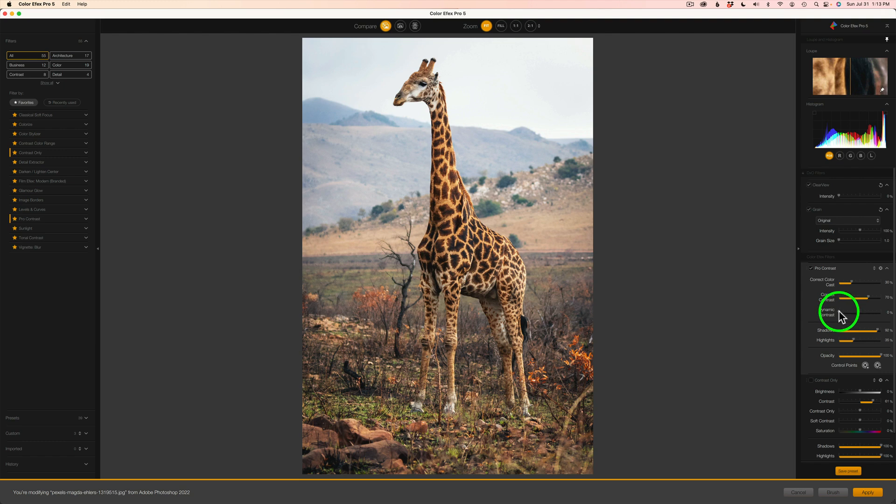
left_click_drag(840, 312, 857, 313)
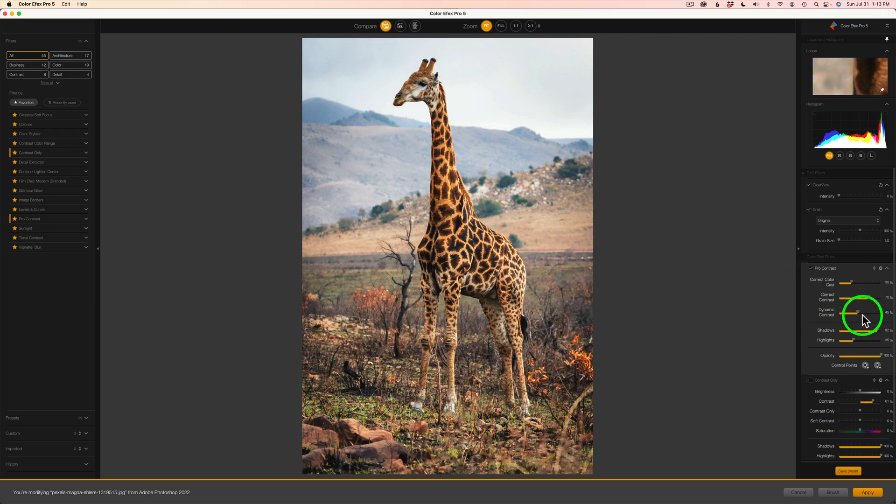
mouse_move(858, 313)
left_mouse_down()
mouse_move(838, 312)
mouse_move(856, 312)
left_mouse_up()
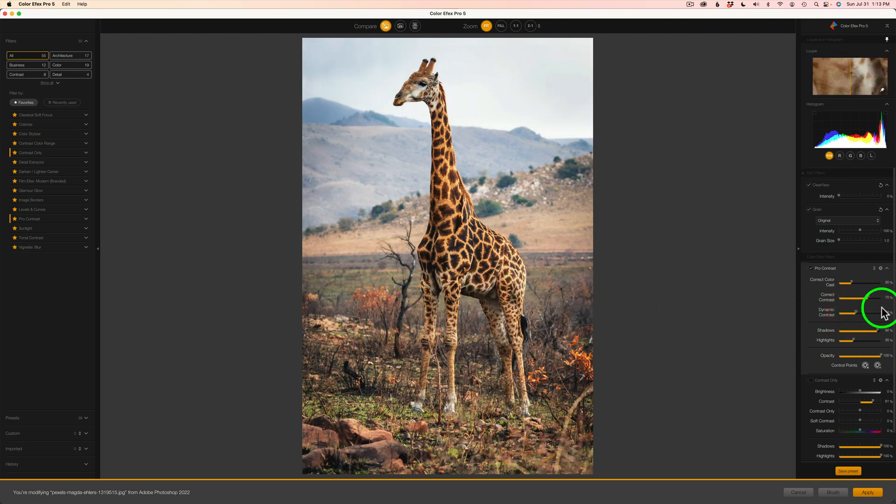
left_click_drag(855, 311, 892, 320)
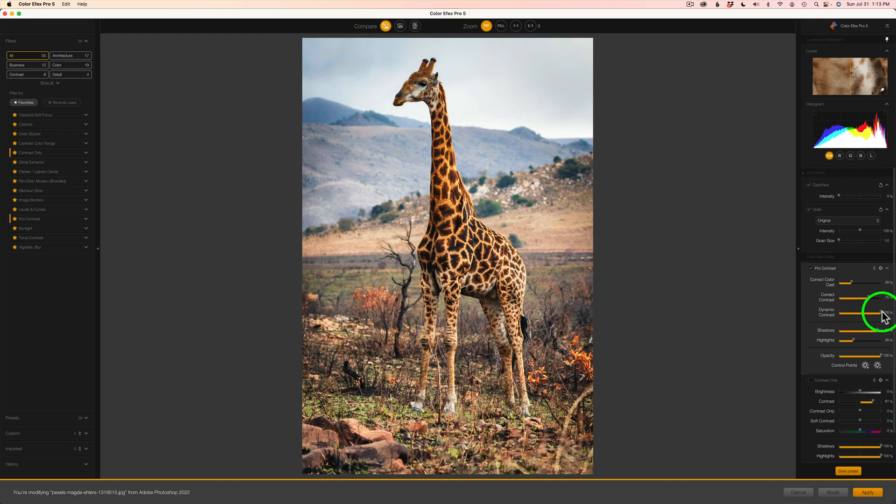
left_click_drag(882, 311, 851, 312)
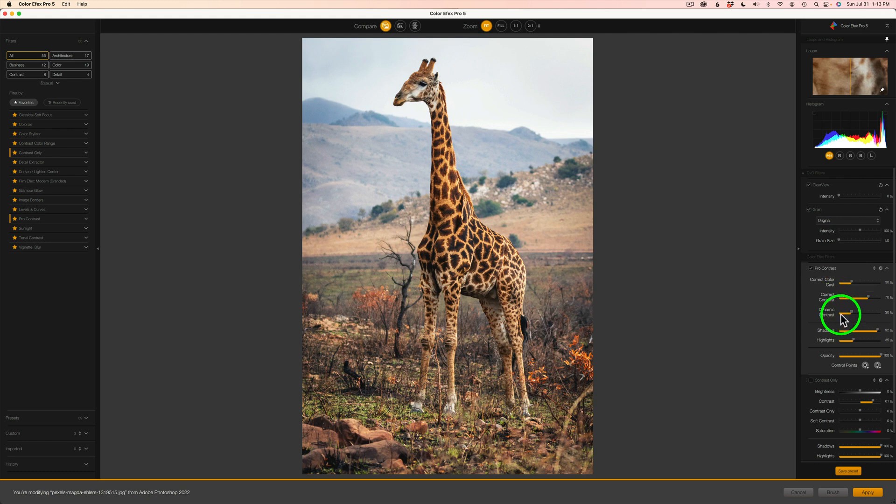
mouse_move(852, 312)
left_mouse_down()
mouse_move(840, 312)
mouse_move(852, 313)
left_mouse_up()
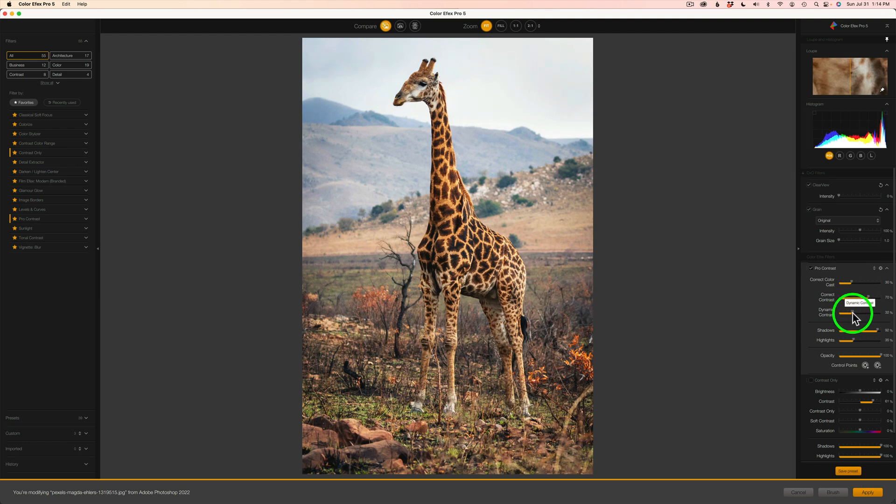
left_click_drag(852, 313, 852, 313)
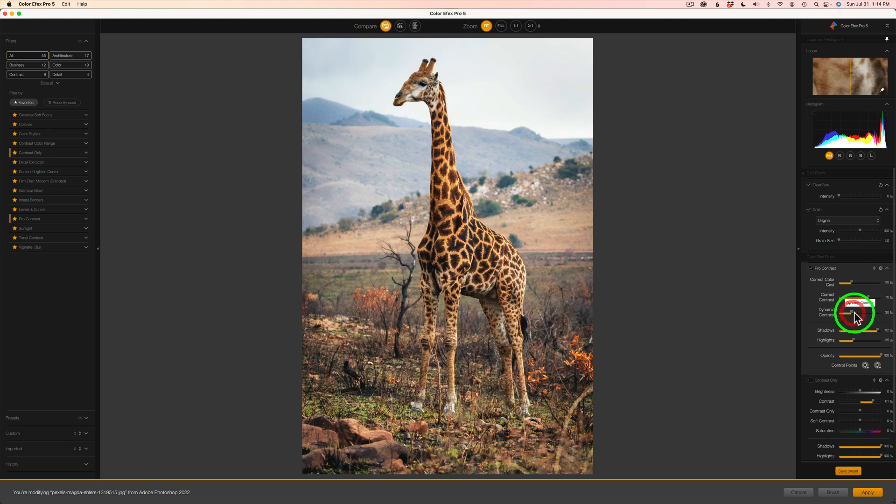
Step: Compare Pro Contrast including Dynamic Contrast with the unfiltered photo and Contrast Only, leaving only Pro Contrast enabled
left_click(811, 269)
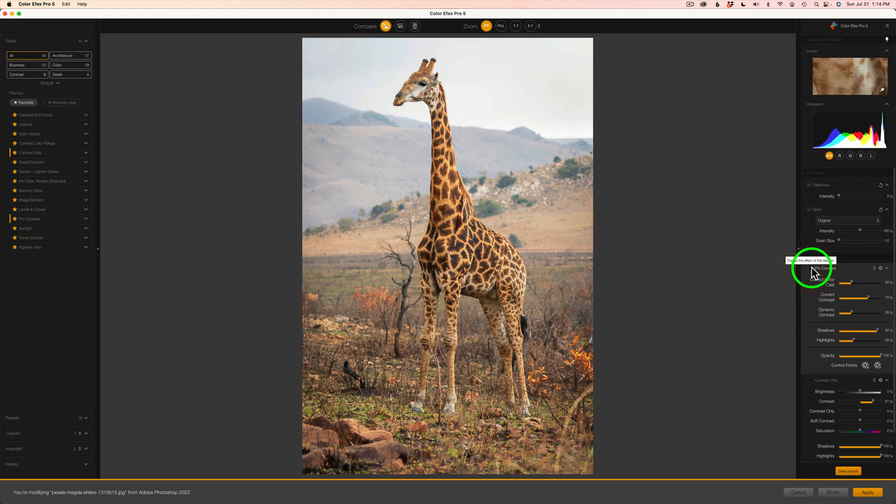
left_click(811, 269)
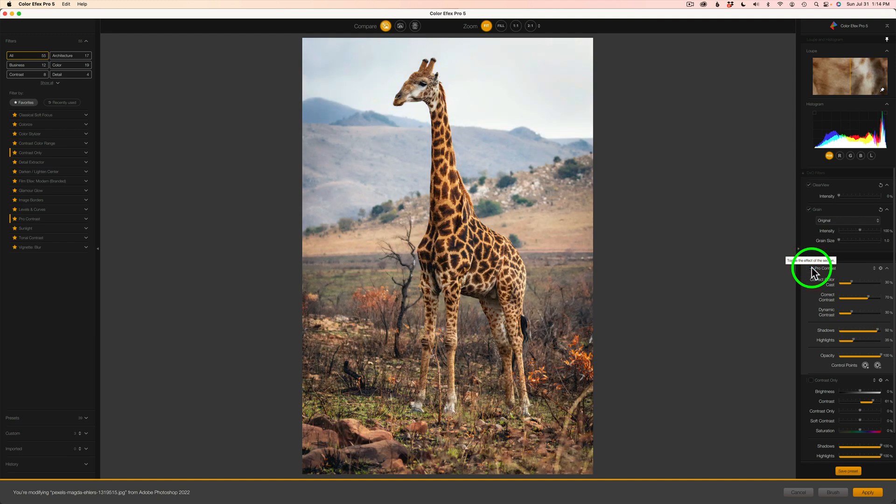
left_click(811, 268)
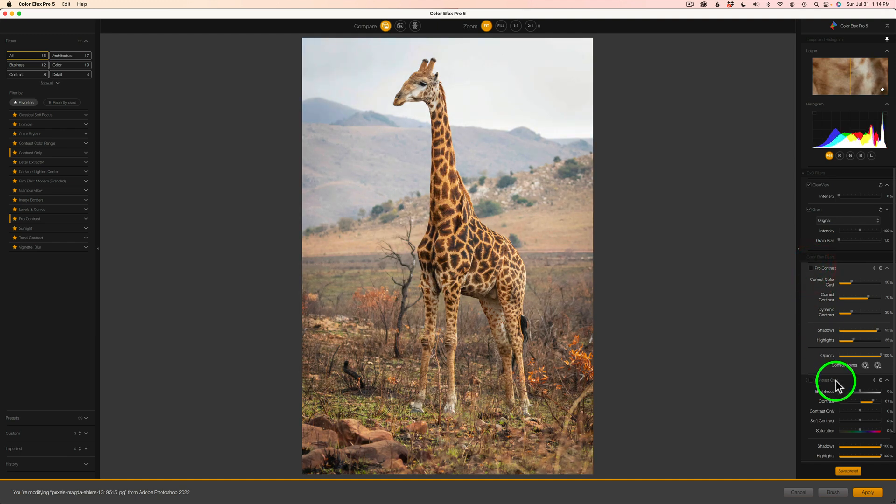
left_click(811, 380)
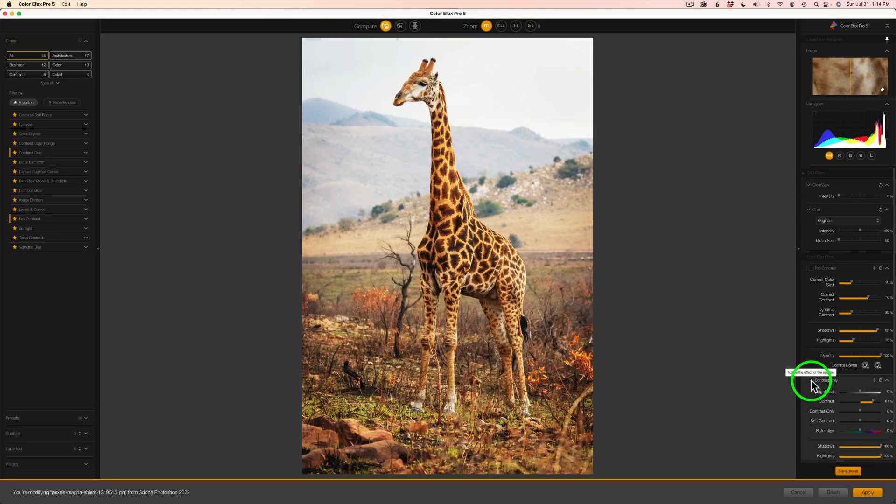
left_click(811, 380)
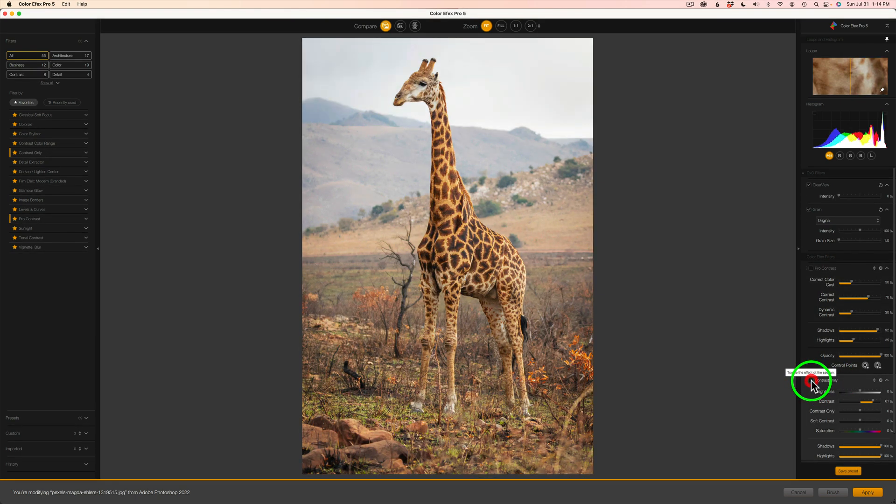
left_click(811, 268)
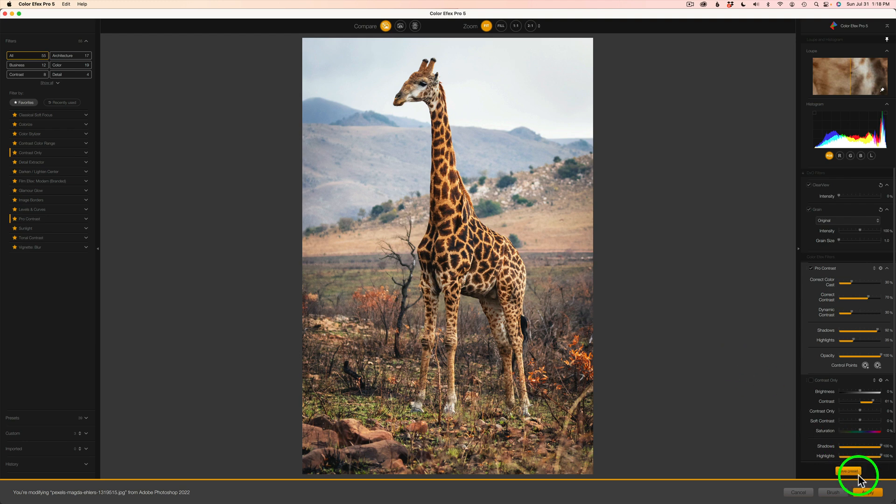
Step: Apply Pro Contrast to the giraffe photo and toggle the Color Efex Pro 5 layer in Photoshop to compare before and after
left_click(868, 493)
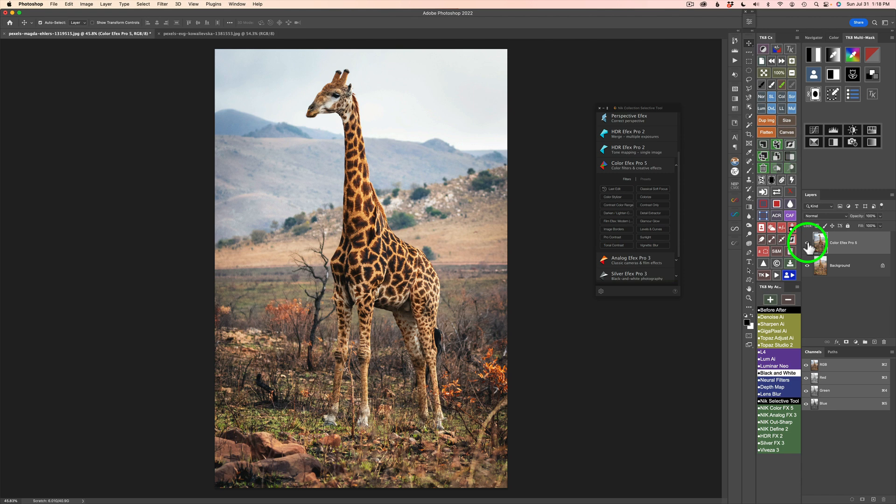
left_click(807, 244)
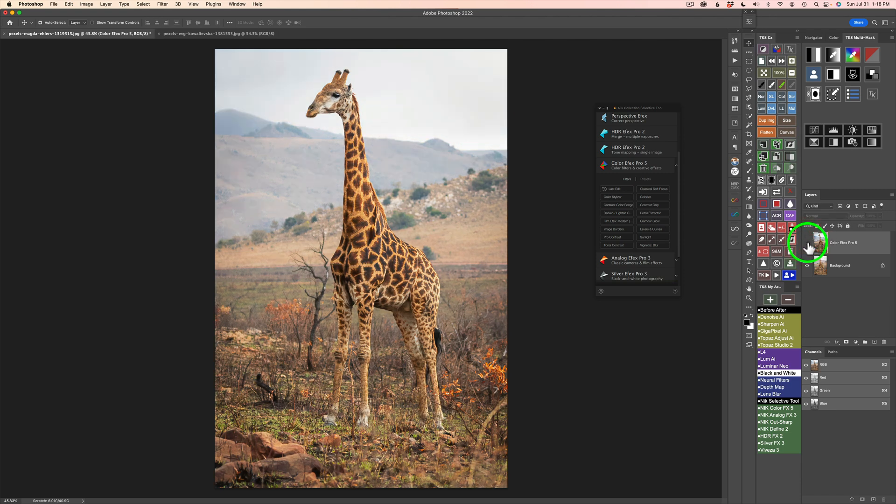
left_click(807, 243)
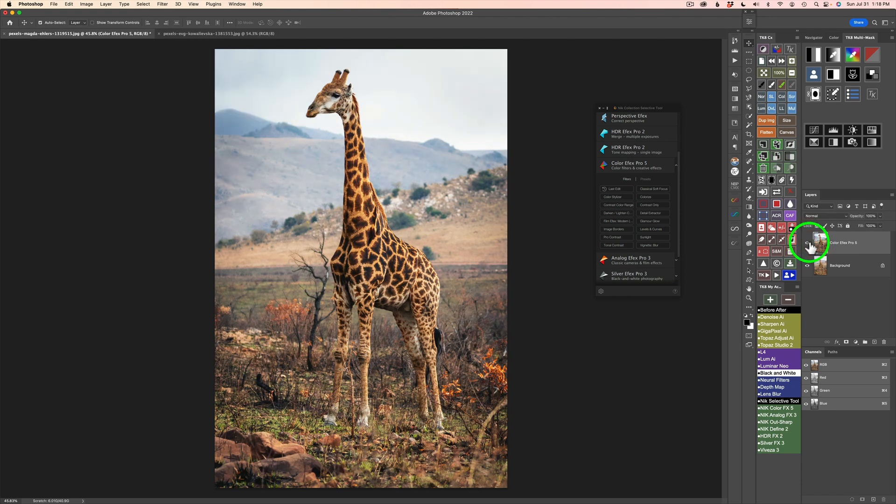
left_click_drag(859, 218, 891, 220)
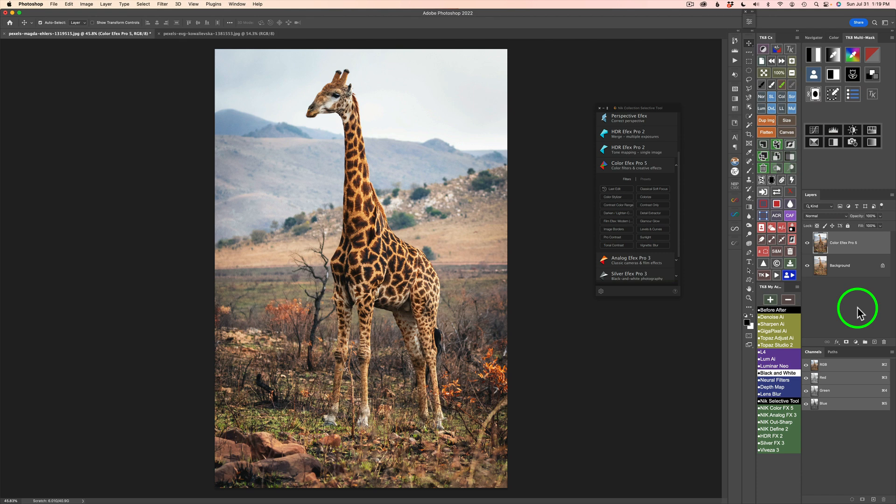
Step: Open the photo of the woman with the handbag in the Pro Contrast filter and set Correct Color Cast to 70%
left_click(214, 33)
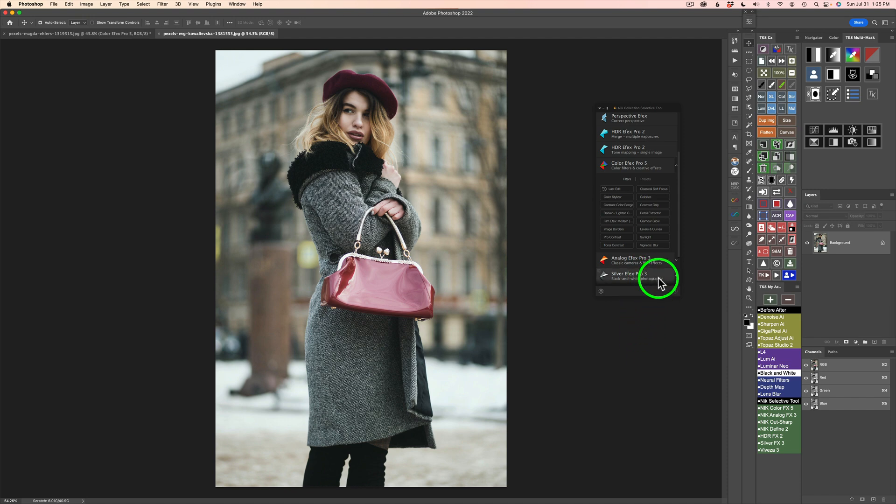
left_click(619, 237)
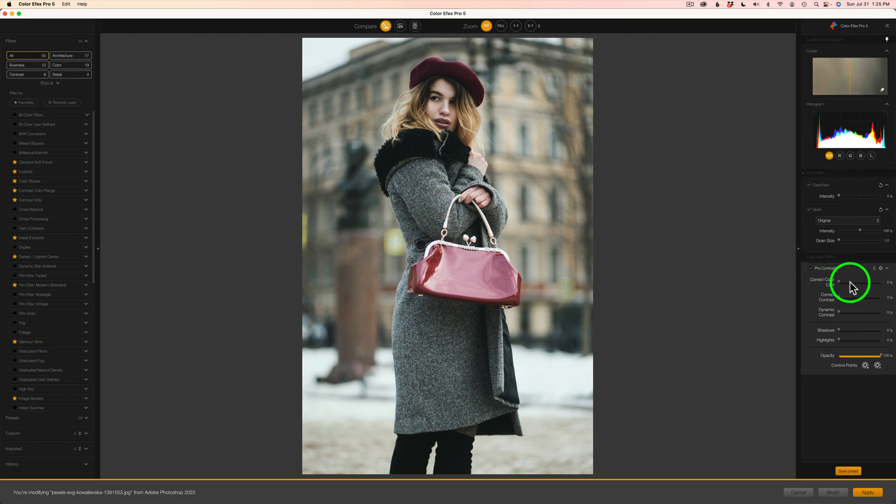
left_click_drag(839, 282, 868, 283)
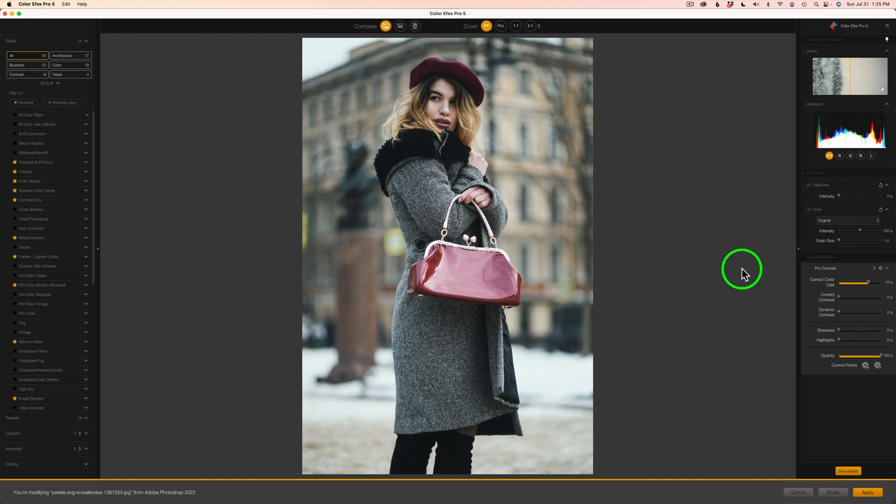
left_click(811, 271)
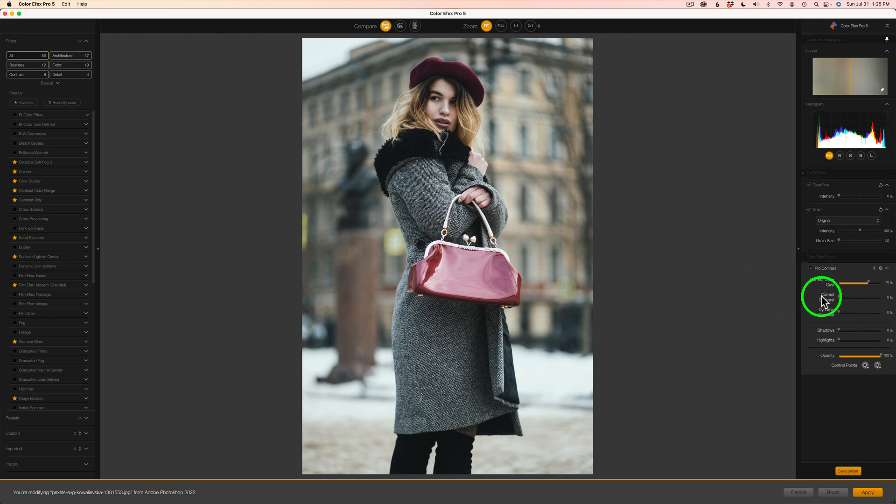
Step: Try Correct Contrast at 100%, reduce it to about 36%, and compare the photo with and without Pro Contrast
left_click_drag(839, 297, 889, 304)
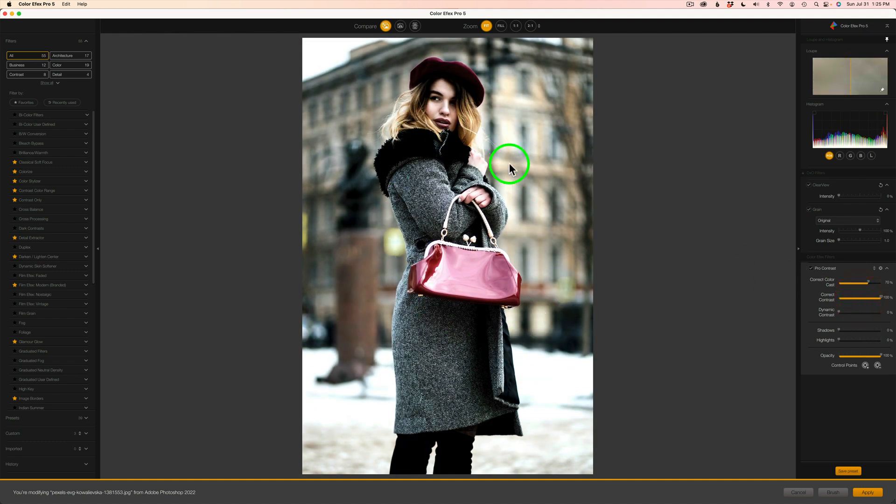
left_click_drag(881, 298, 853, 300)
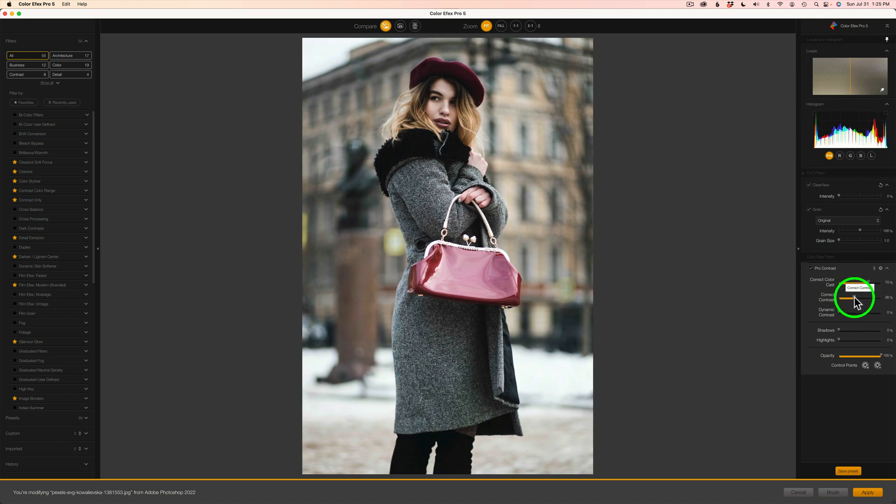
left_click(810, 268)
left_click(811, 268)
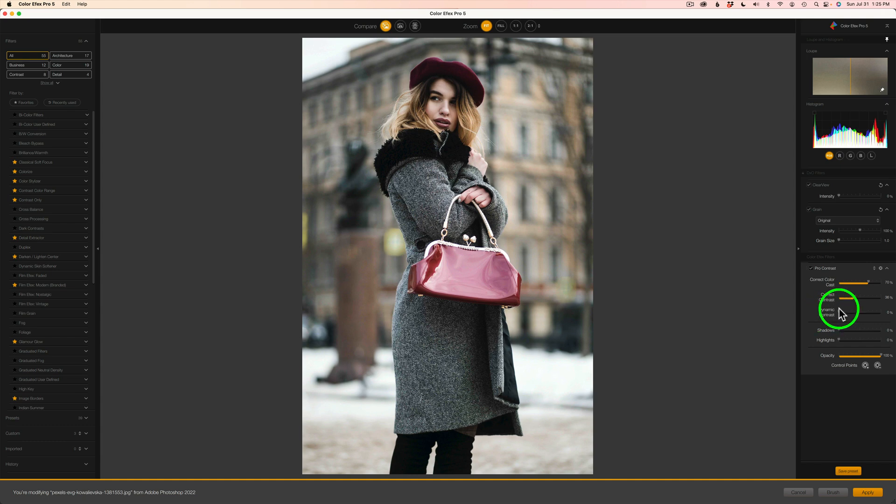
Step: Set Pro Contrast's Dynamic Contrast to about 59% after trying 70% and 0%
left_click_drag(838, 311, 868, 313)
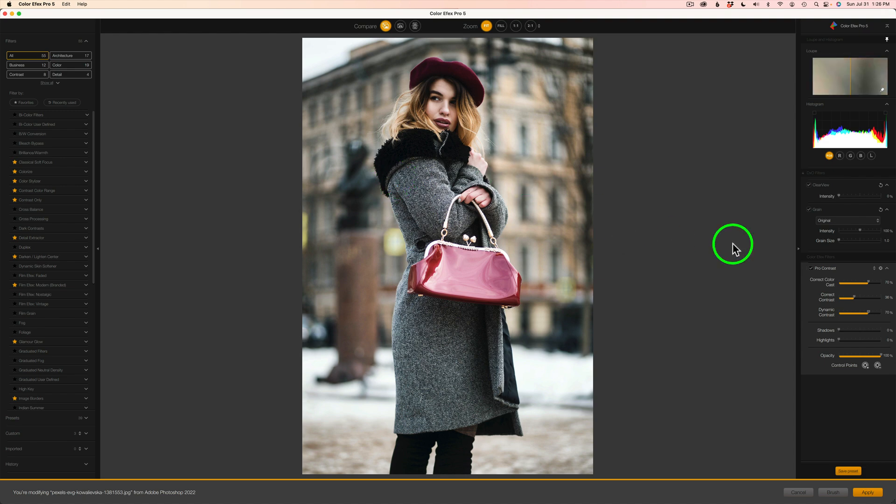
left_click_drag(872, 313, 806, 310)
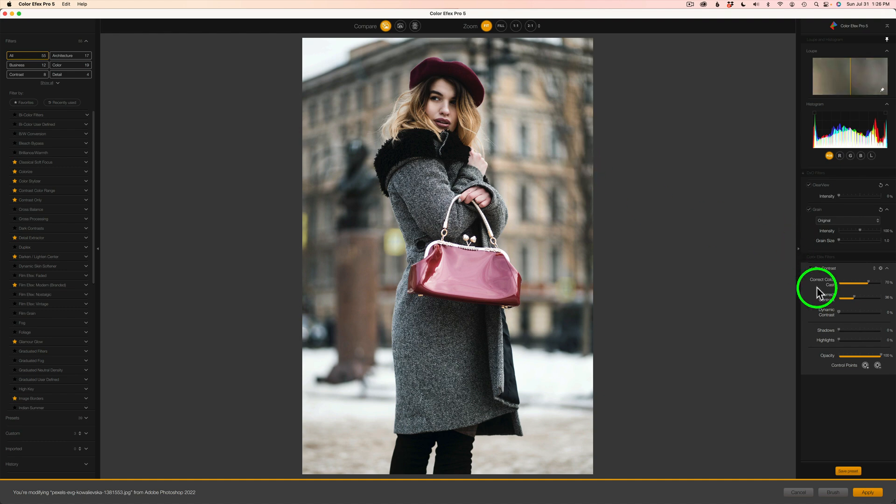
left_click_drag(839, 311, 863, 312)
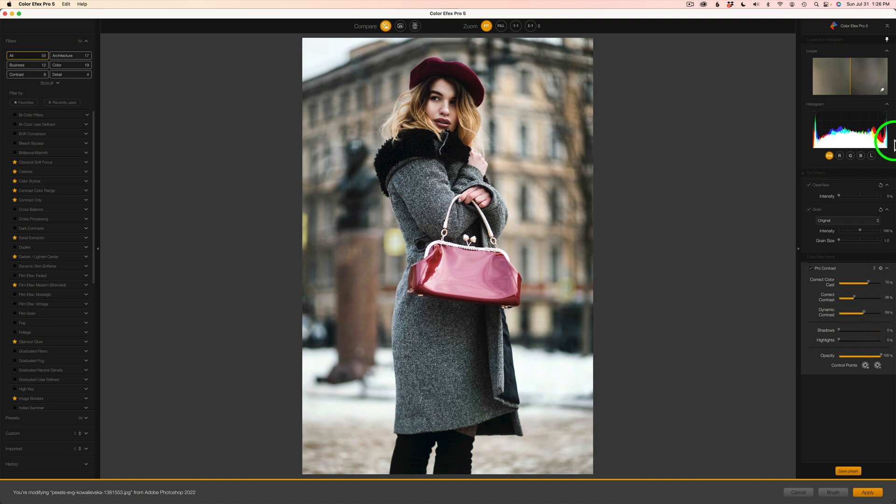
Step: Show the clipping warnings and protect the clipped tones by setting Pro Contrast's Highlights to 14% and Shadows to 20%
left_click(885, 113)
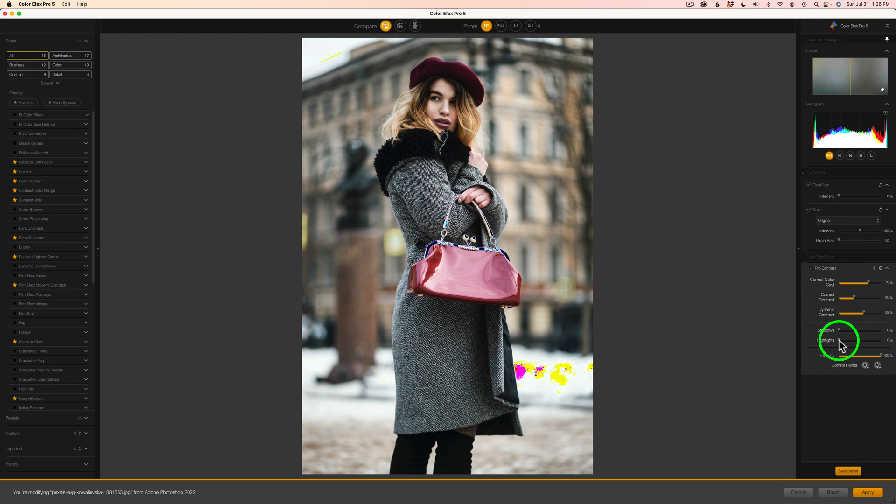
left_click_drag(839, 339, 846, 342)
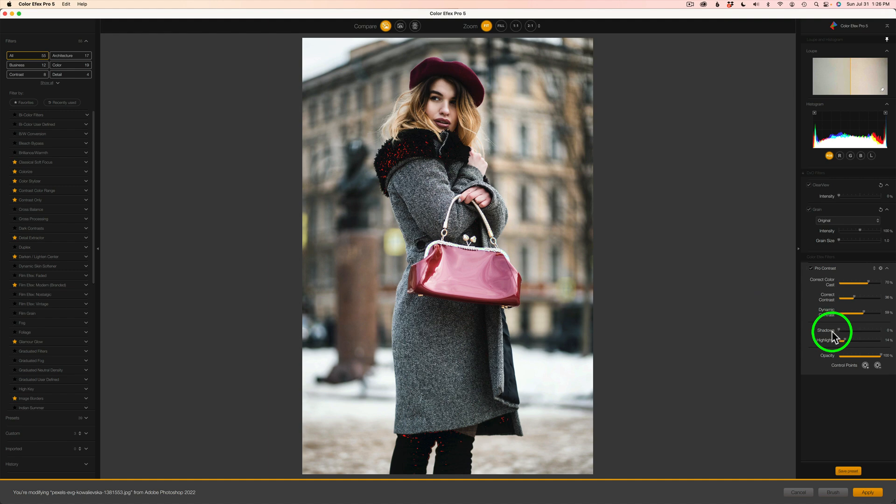
left_click_drag(842, 329, 848, 328)
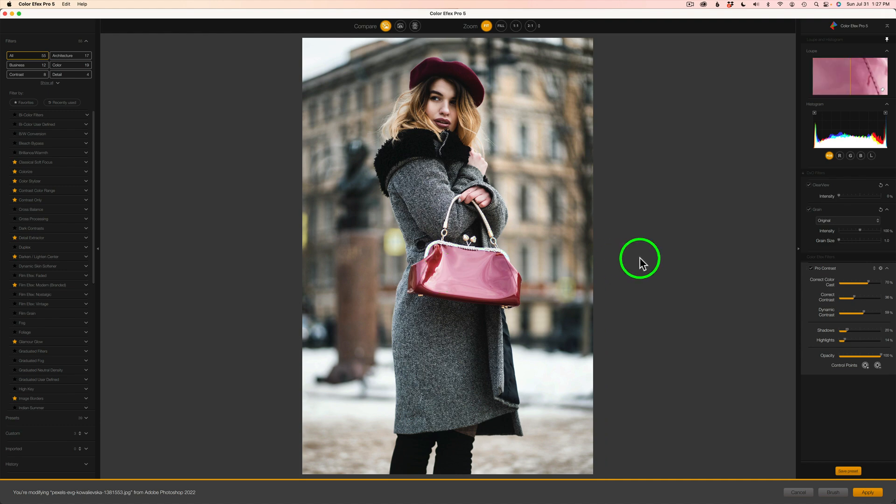
Step: Compare the woman's photo with and without the complete Pro Contrast settings, leaving the filter disabled
left_click(811, 268)
left_click(810, 269)
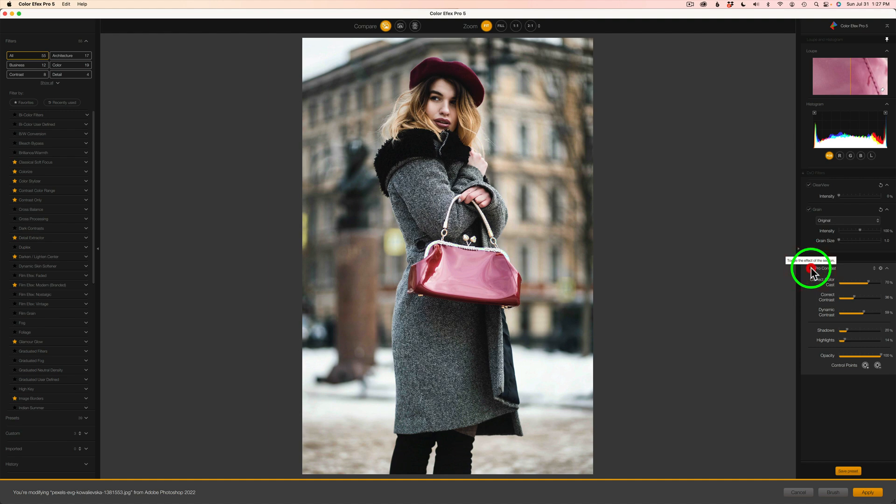
left_click(811, 269)
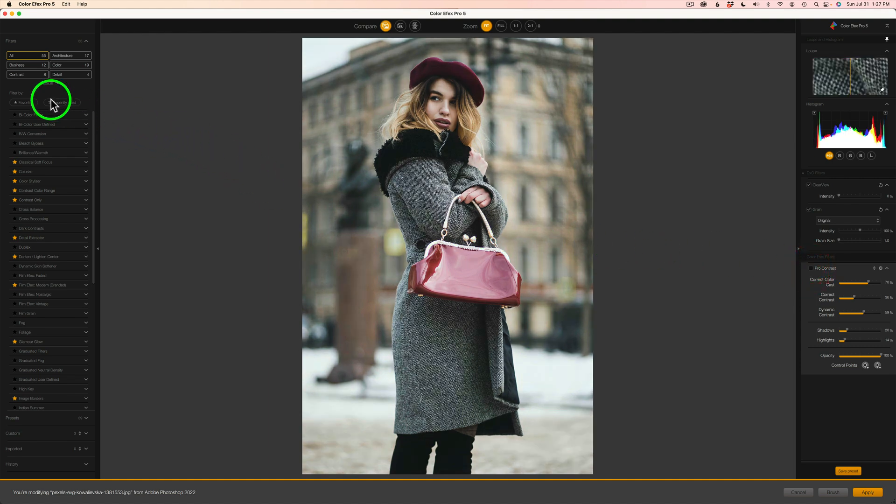
Step: Add the Contrast Only filter from the favorites and set its Contrast Only value to 0% and Contrast to about 59%
left_click(26, 103)
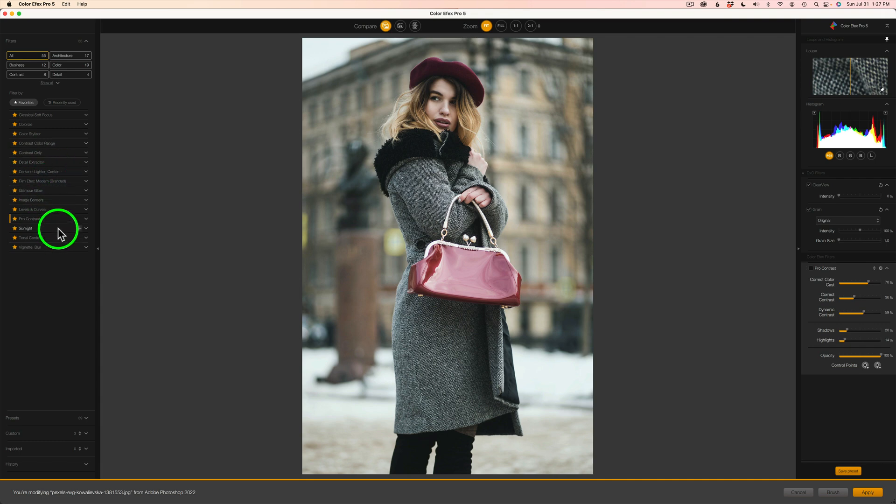
left_click(79, 154)
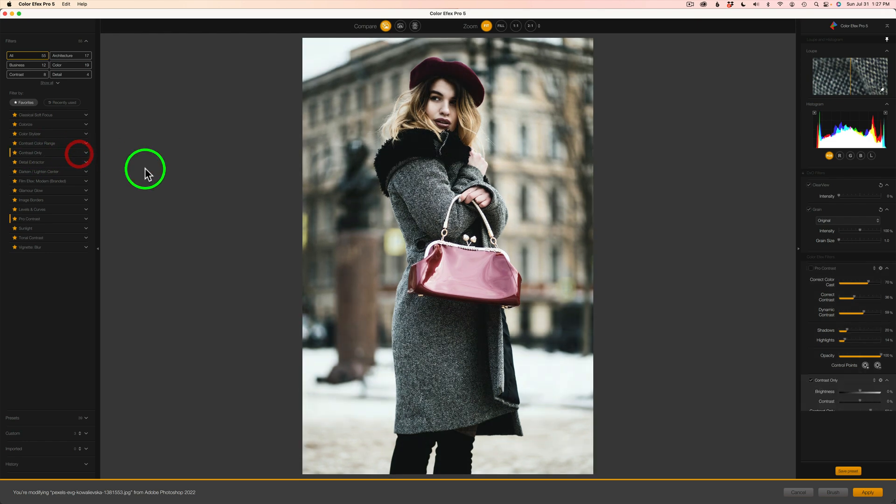
scroll(794, 327, "down", 2)
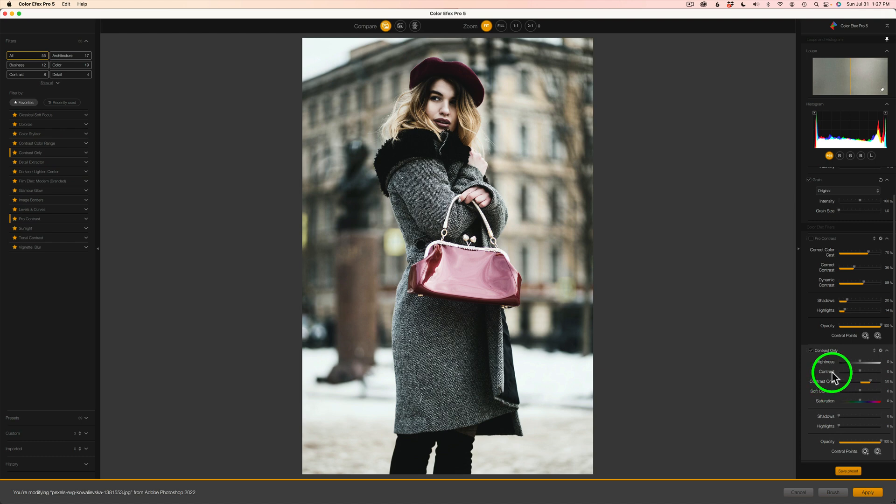
left_click(888, 382)
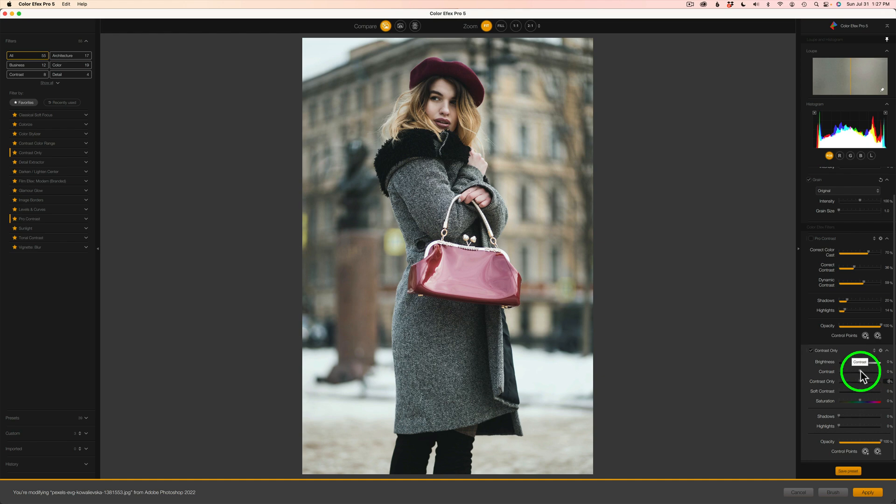
left_click_drag(861, 371, 871, 372)
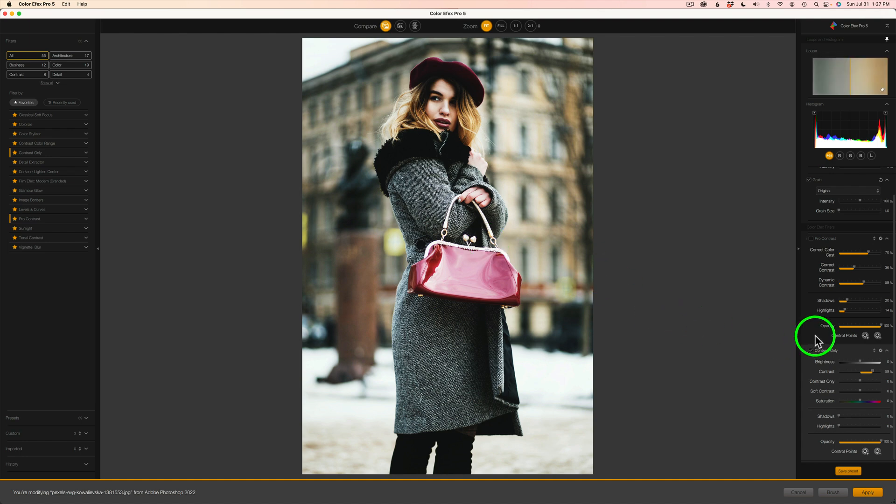
Step: Hide the shadow and highlight clipping warnings and compare the photo with and without Contrast Only, leaving the filter disabled
left_click(814, 113)
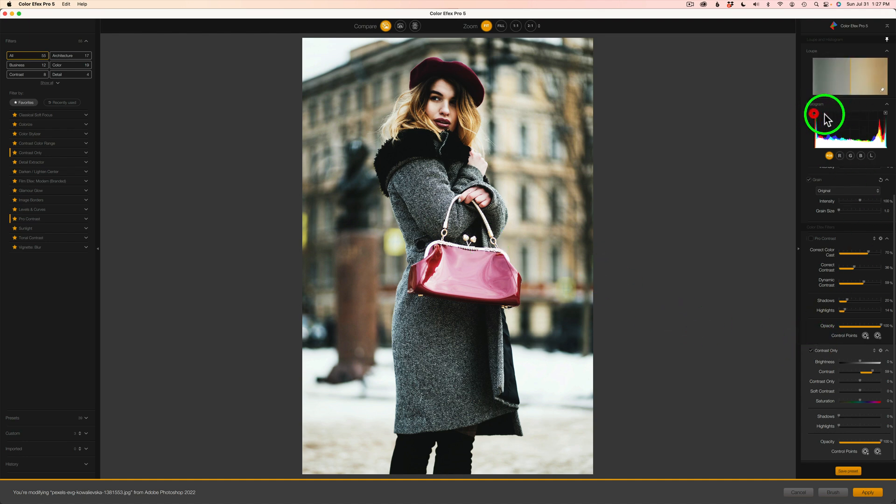
left_click(885, 113)
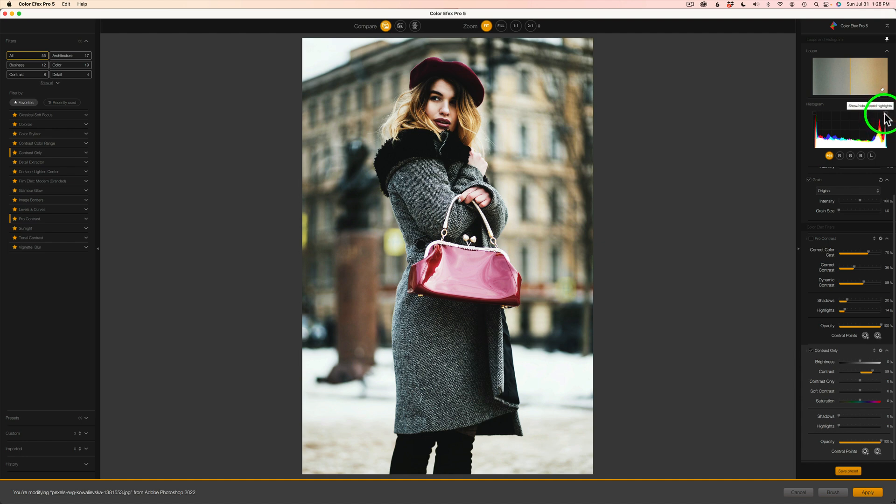
left_click(811, 351)
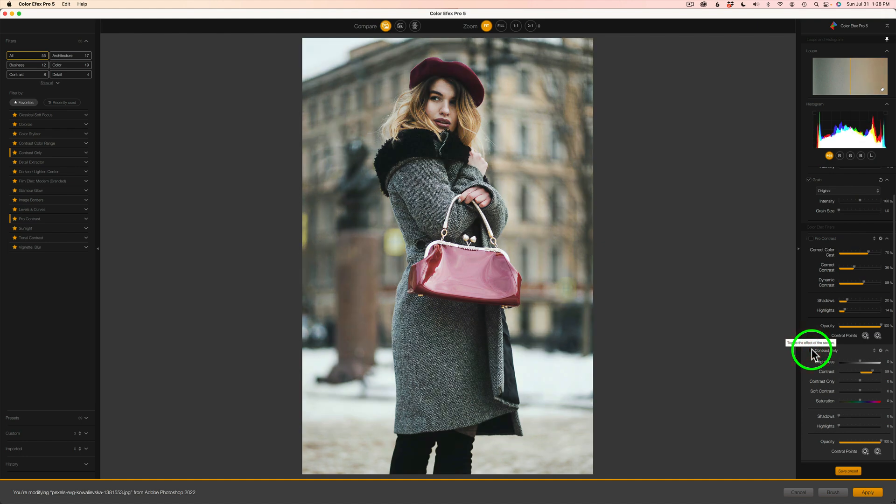
left_click(811, 350)
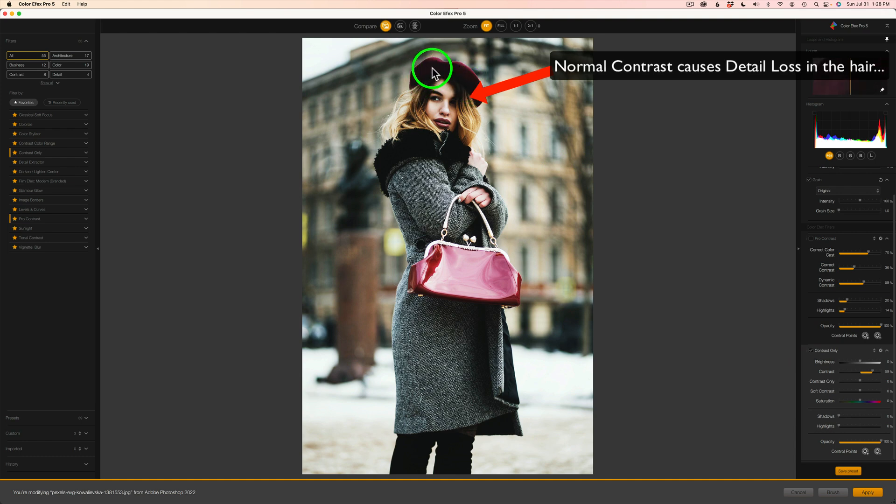
left_click(811, 350)
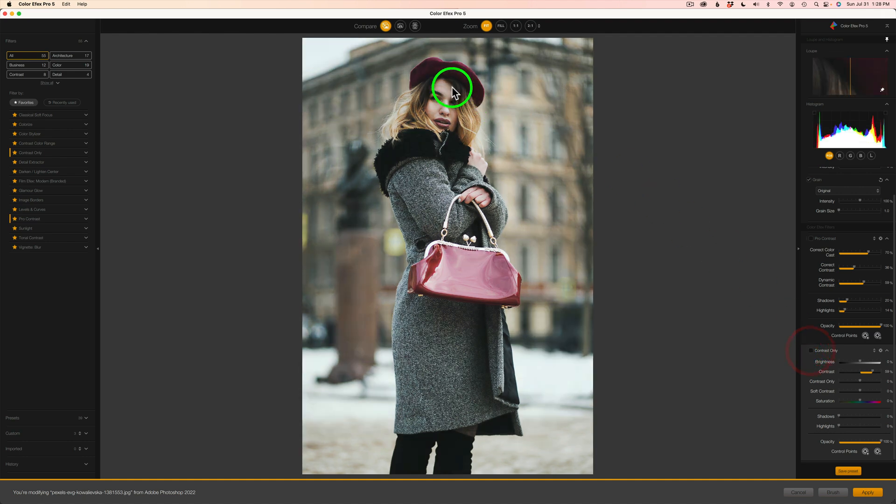
Step: Compare Pro Contrast and Contrast Only against the unfiltered photo of the woman, leaving only Pro Contrast enabled
left_click(811, 237)
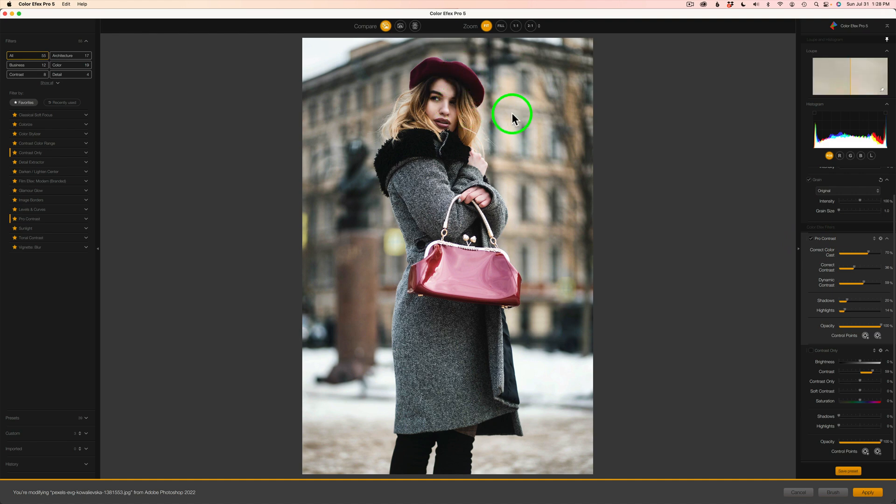
left_click(811, 238)
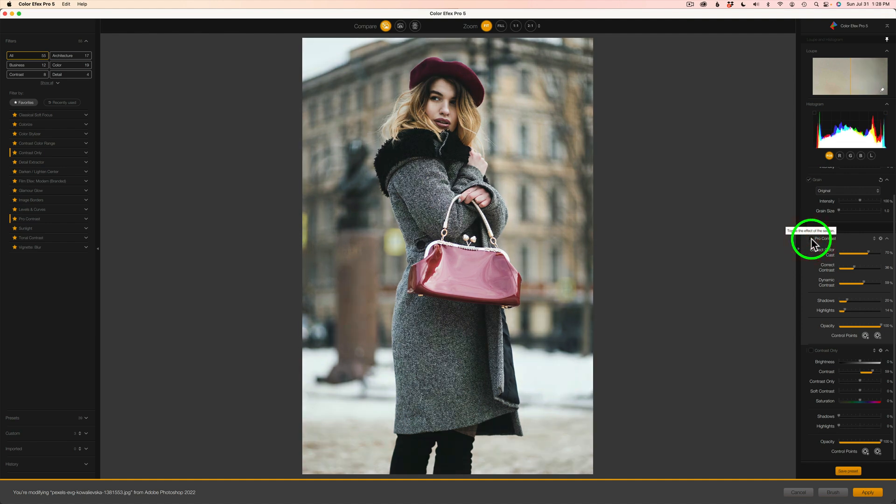
left_click(811, 239)
left_click(811, 240)
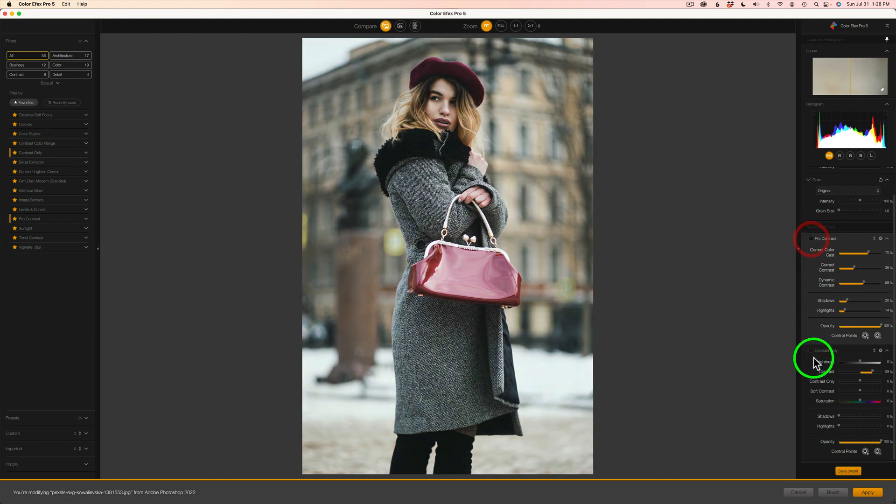
left_click(812, 351)
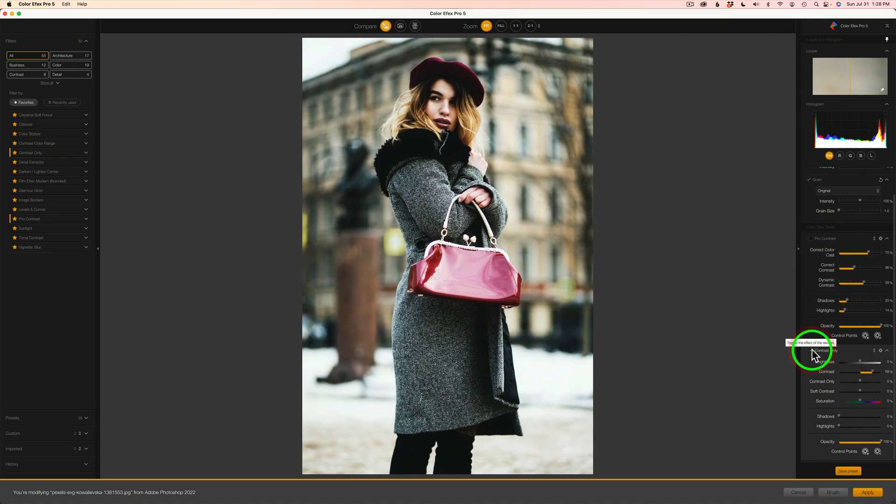
left_click(812, 351)
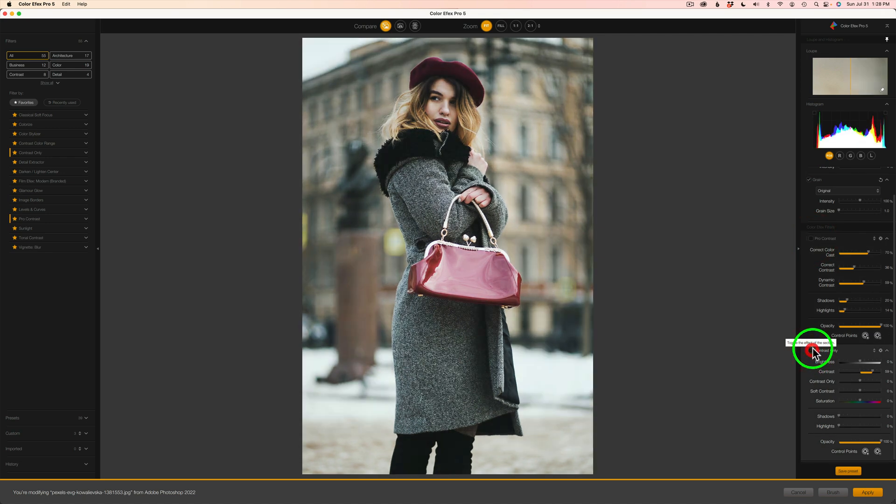
left_click(812, 240)
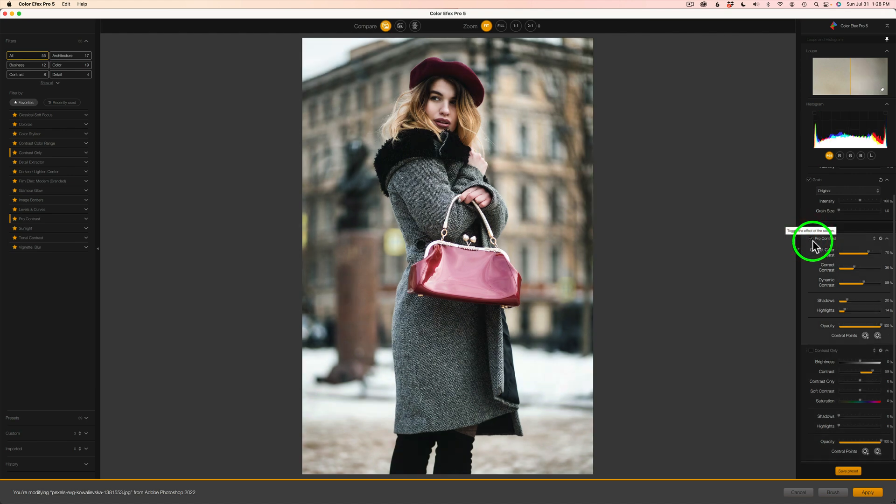
Step: Apply Pro Contrast to the woman's photo and compare the Color Efex Pro 5 layer hidden and shown in Photoshop
left_click(868, 492)
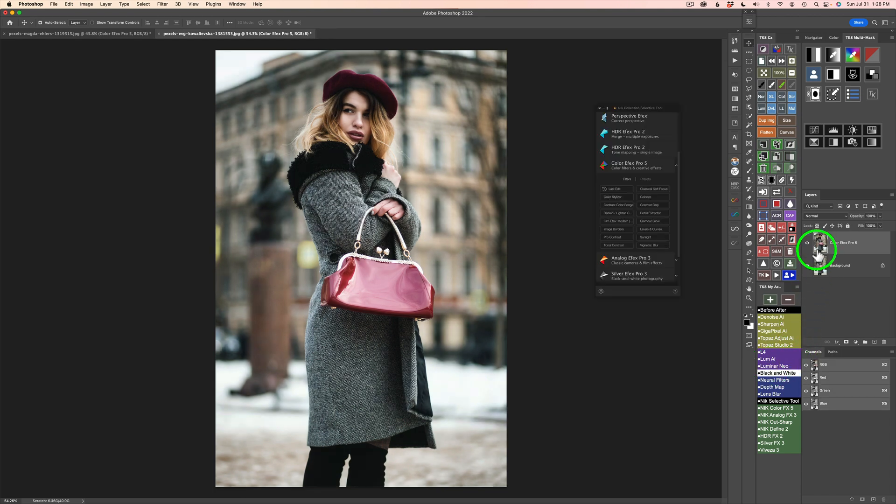
left_click(807, 243)
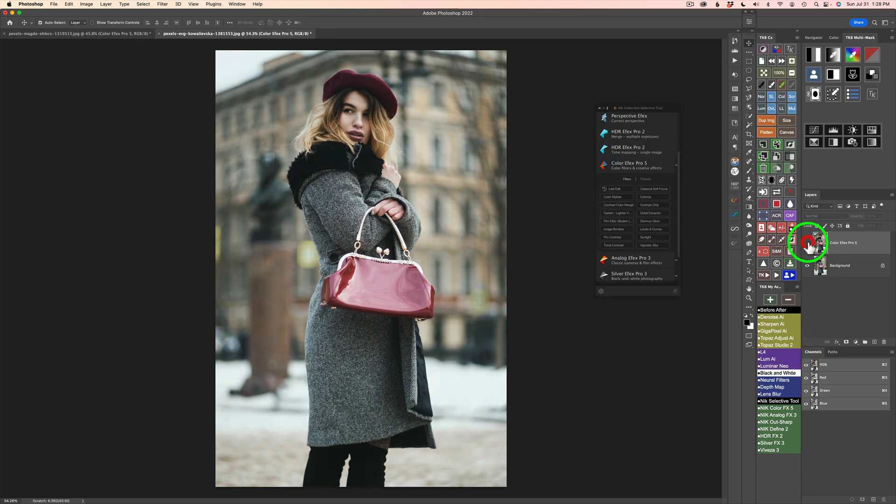
left_click(808, 243)
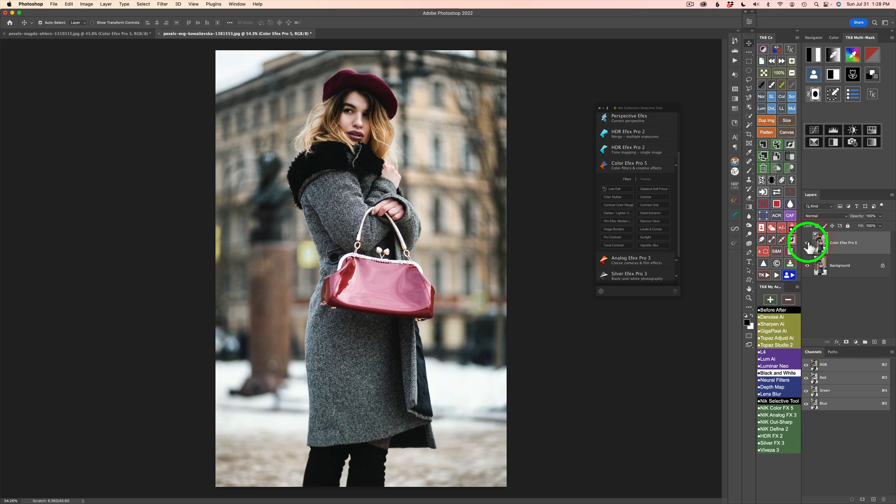